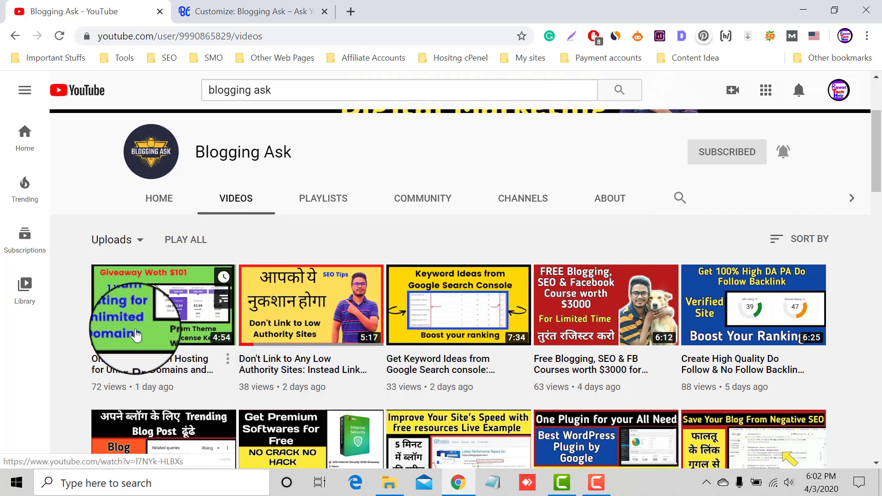
{"action": "scroll", "coordinate": [361, 317], "scroll_direction": "up", "scroll_amount": 3}
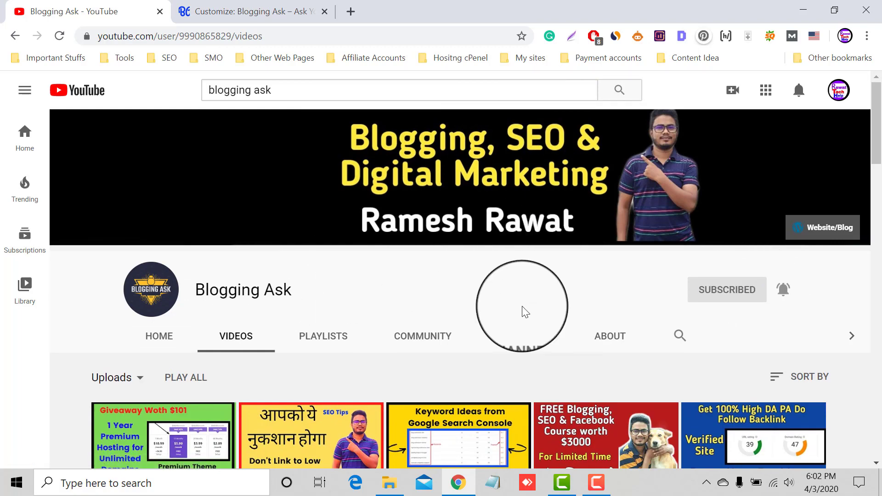
{"action": "scroll", "coordinate": [525, 312], "scroll_direction": "down", "scroll_amount": 3}
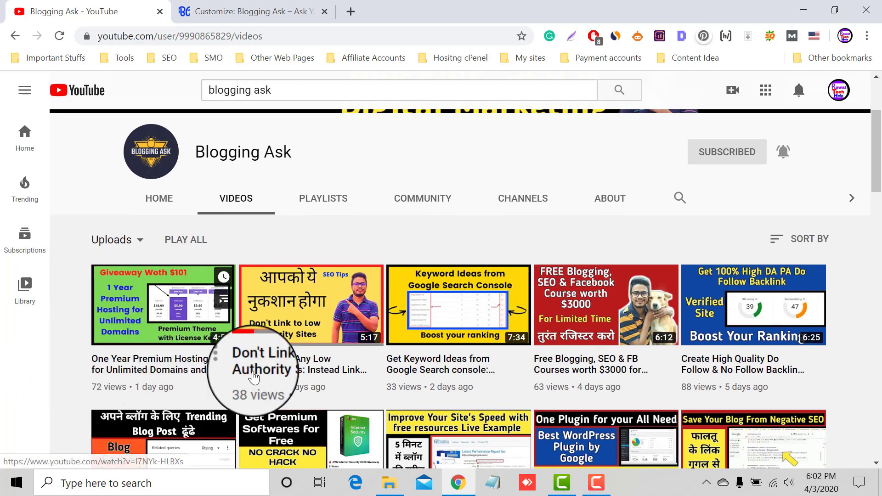
{"action": "scroll", "coordinate": [113, 374], "scroll_direction": "up", "scroll_amount": 3}
{"action": "scroll", "coordinate": [147, 358], "scroll_direction": "down", "scroll_amount": 3}
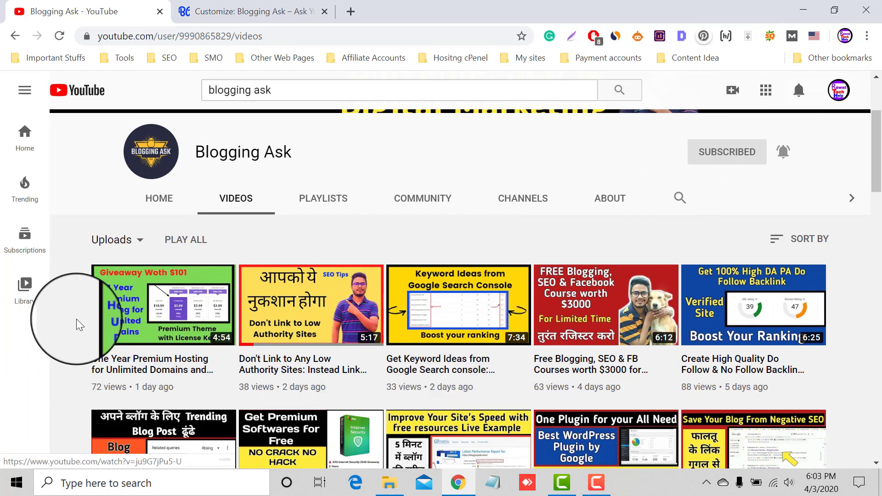
{"action": "scroll", "coordinate": [295, 295], "scroll_direction": "up", "scroll_amount": 3}
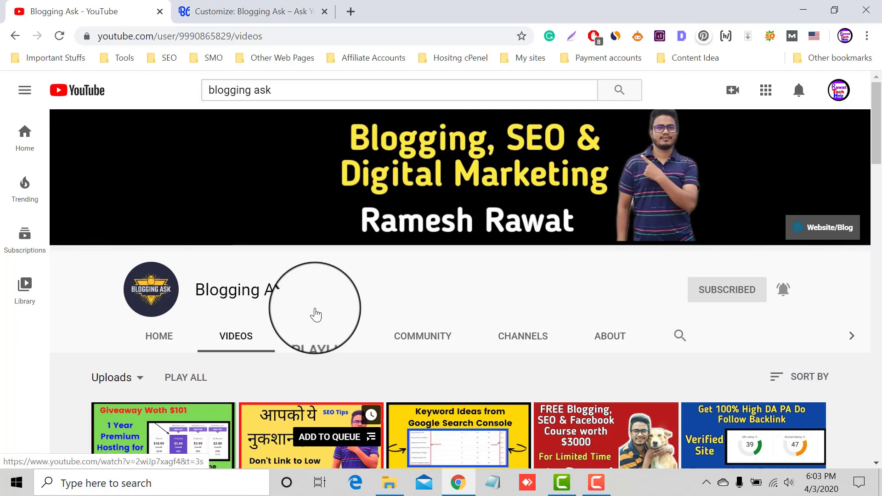
Switch to the Blogging Ask site, leave its open customizer, and reopen the theme customizer from the WordPress dashboard.
{"action": "left_click", "coordinate": [246, 6]}
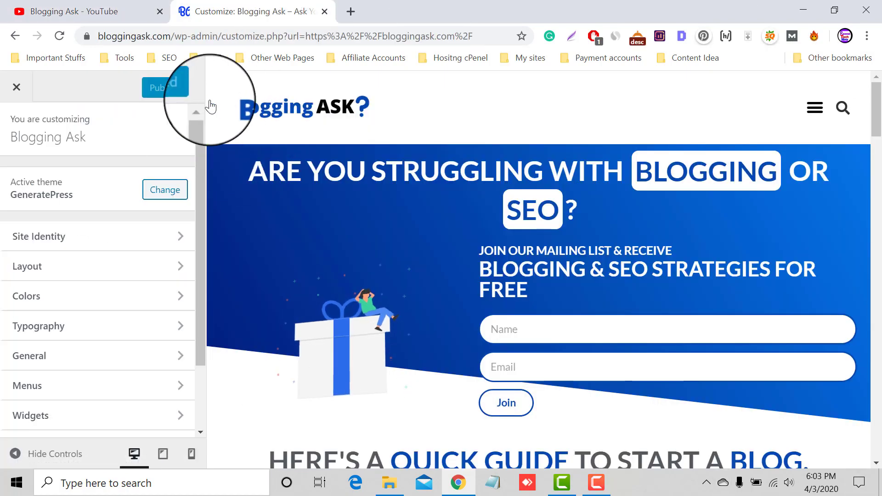
{"action": "left_click", "coordinate": [16, 87]}
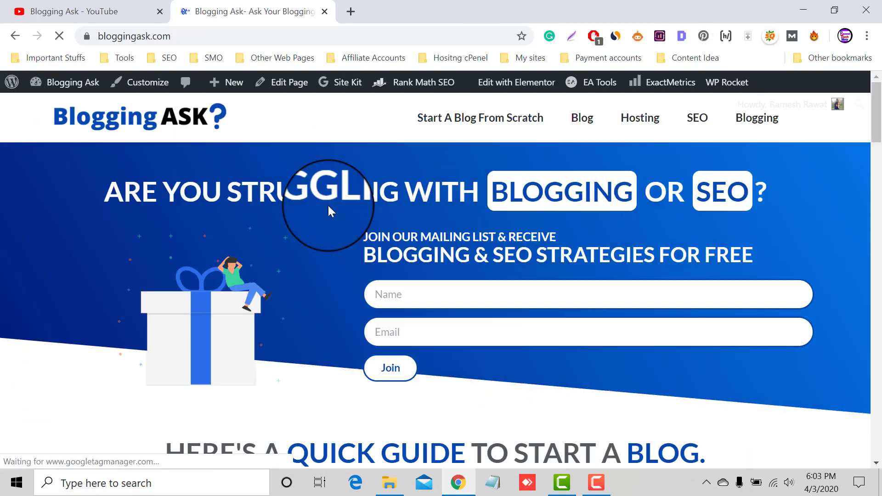
{"action": "mouse_move", "coordinate": [88, 85]}
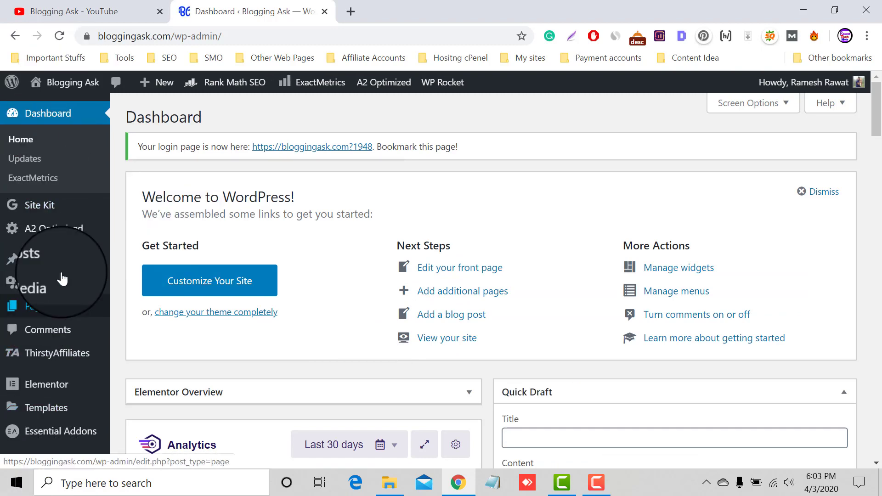
{"action": "scroll", "coordinate": [62, 279], "scroll_direction": "down", "scroll_amount": 1}
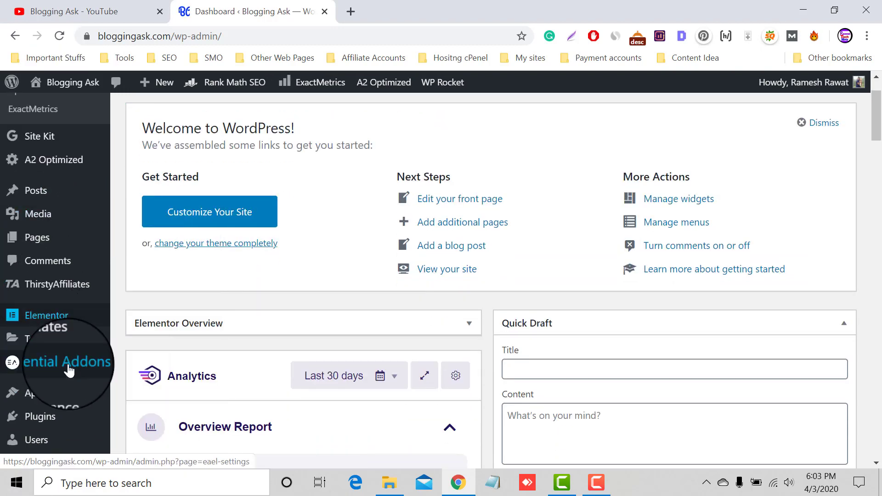
{"action": "scroll", "coordinate": [69, 370], "scroll_direction": "down", "scroll_amount": 1}
{"action": "mouse_move", "coordinate": [35, 327]}
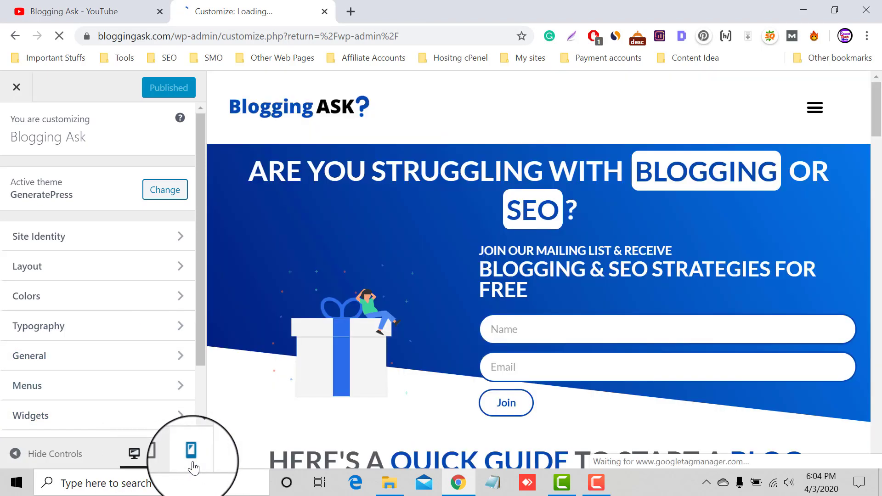
Preview the homepage in the mobile layout, and expand and collapse its navigation menu.
{"action": "left_click", "coordinate": [192, 454]}
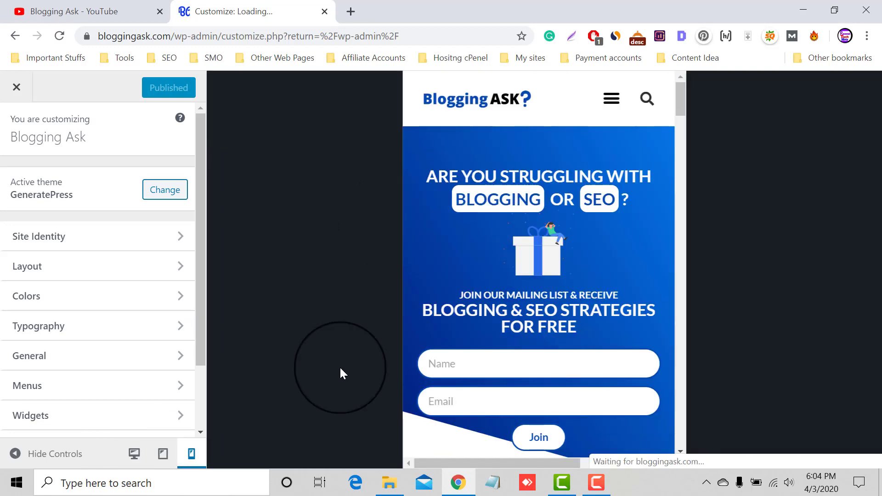
{"action": "scroll", "coordinate": [575, 275], "scroll_direction": "down", "scroll_amount": 5}
{"action": "scroll", "coordinate": [575, 278], "scroll_direction": "down", "scroll_amount": 5}
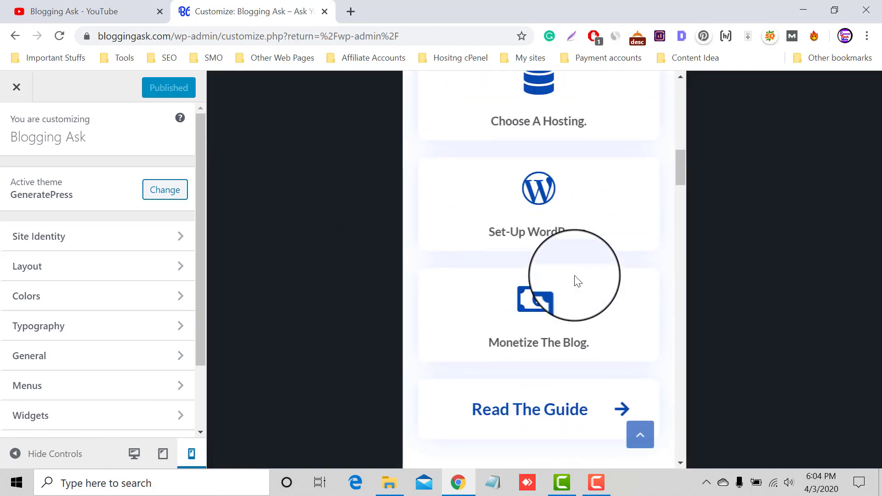
{"action": "scroll", "coordinate": [575, 280], "scroll_direction": "up", "scroll_amount": 15}
{"action": "left_click", "coordinate": [614, 103]}
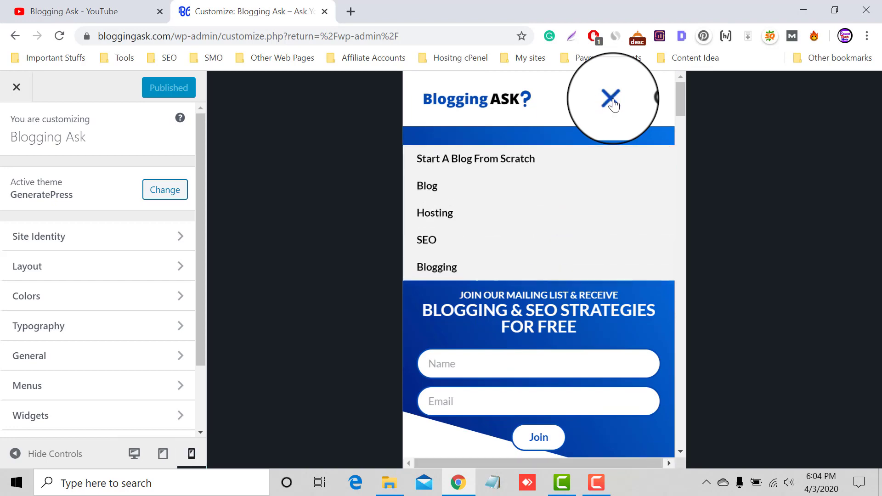
{"action": "left_click", "coordinate": [613, 103]}
Check the navigation menu in the tablet preview and return to the desktop preview.
{"action": "left_click", "coordinate": [162, 454]}
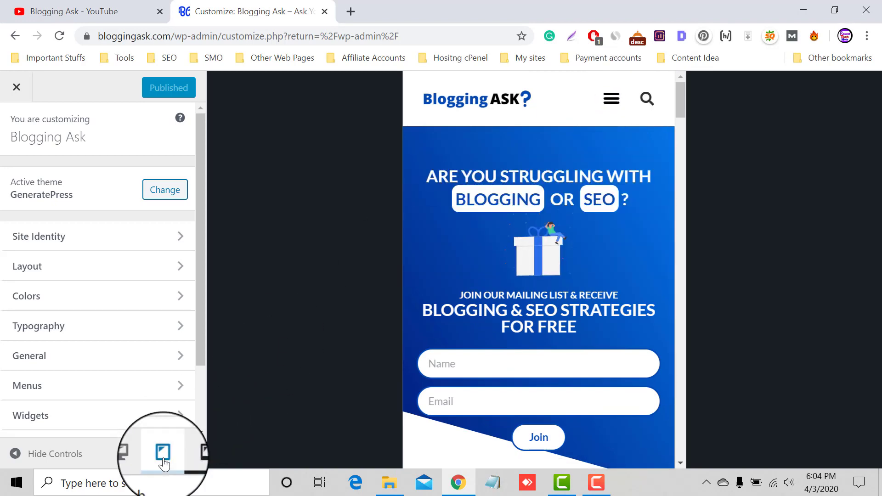
{"action": "left_click", "coordinate": [769, 109]}
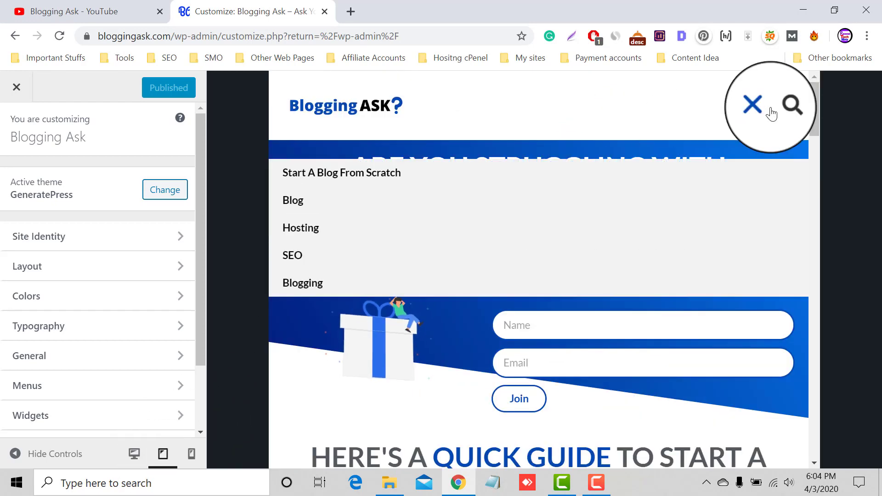
{"action": "left_click", "coordinate": [770, 110]}
{"action": "left_click", "coordinate": [135, 455]}
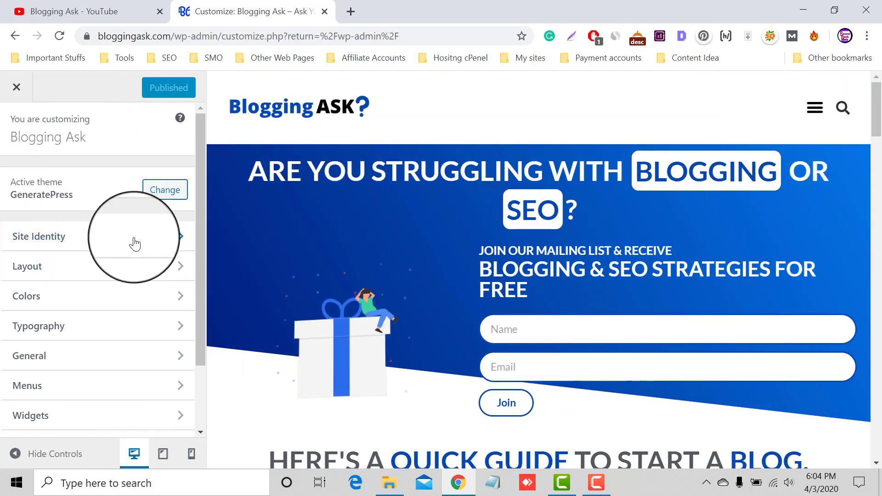
In Site Identity, turn off hiding of the site title and review the tagline, logo and site icon settings.
{"action": "left_click", "coordinate": [115, 241]}
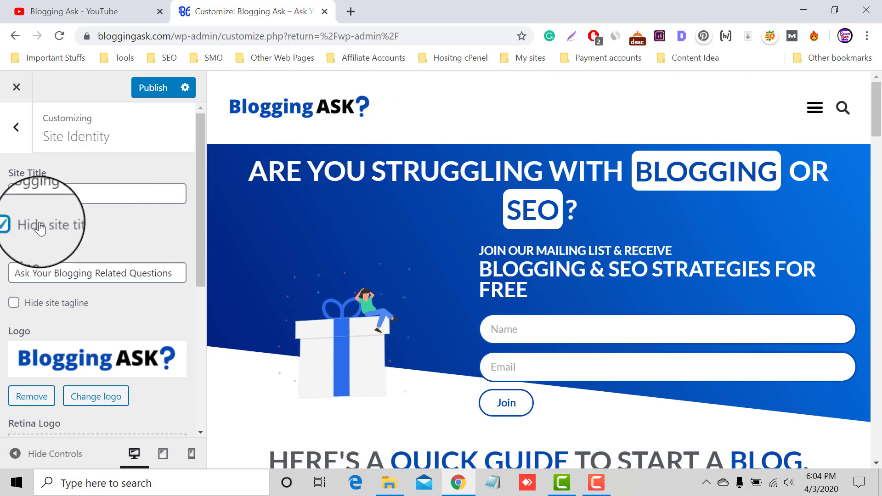
{"action": "left_click", "coordinate": [40, 227]}
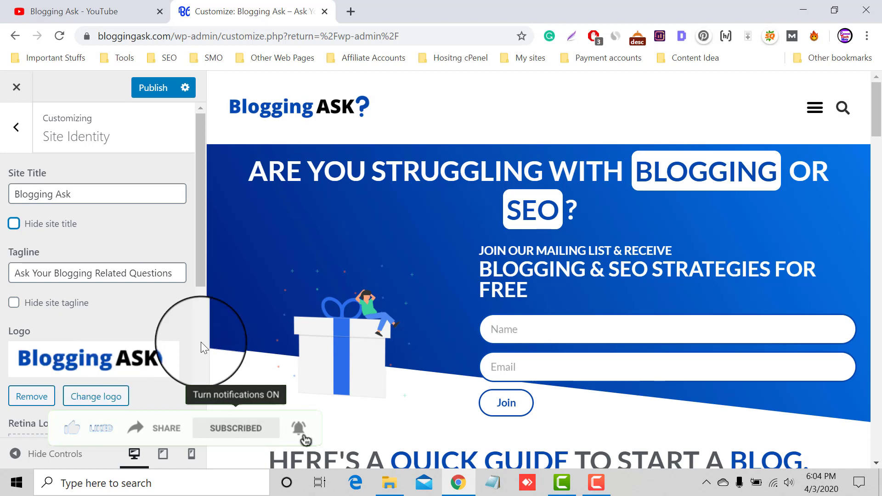
{"action": "scroll", "coordinate": [200, 341], "scroll_direction": "down", "scroll_amount": 4}
{"action": "scroll", "coordinate": [94, 299], "scroll_direction": "up", "scroll_amount": 4}
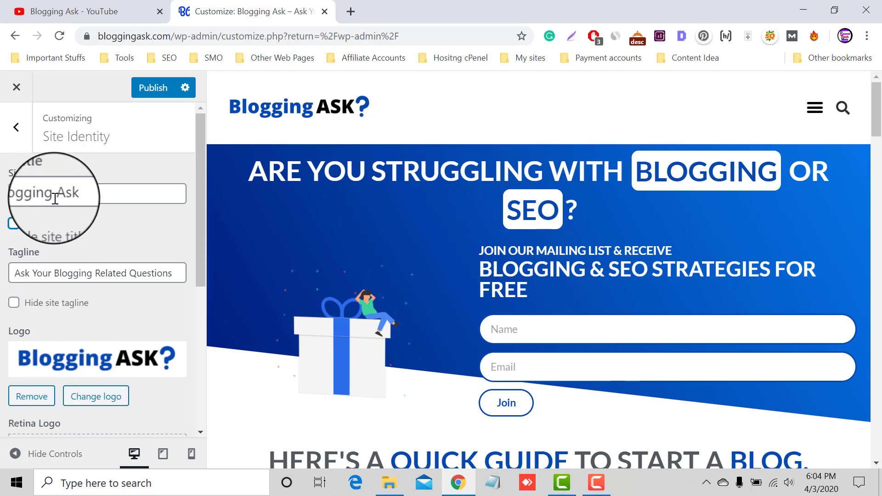
{"action": "scroll", "coordinate": [79, 271], "scroll_direction": "down", "scroll_amount": 5}
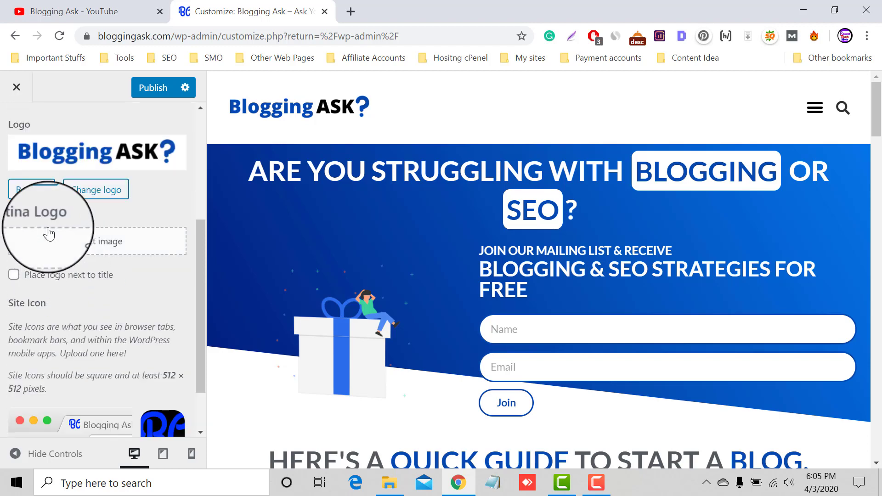
{"action": "scroll", "coordinate": [95, 241], "scroll_direction": "down", "scroll_amount": 1}
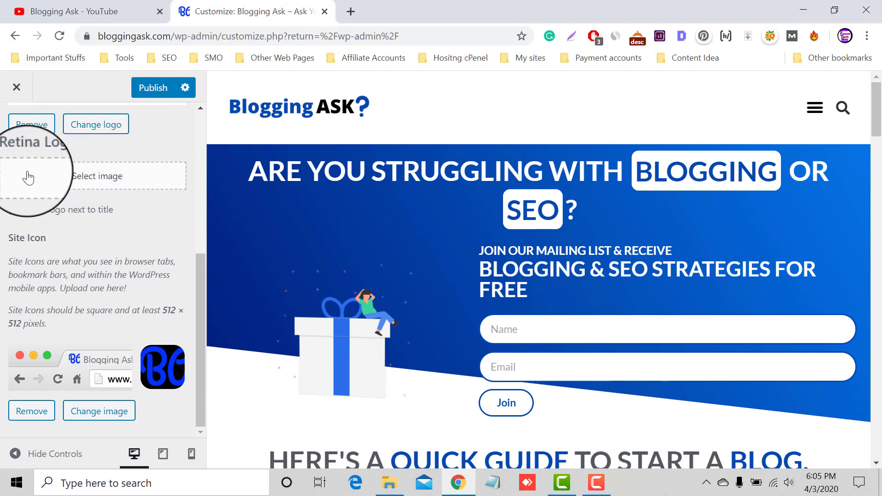
{"action": "scroll", "coordinate": [138, 280], "scroll_direction": "up", "scroll_amount": 5}
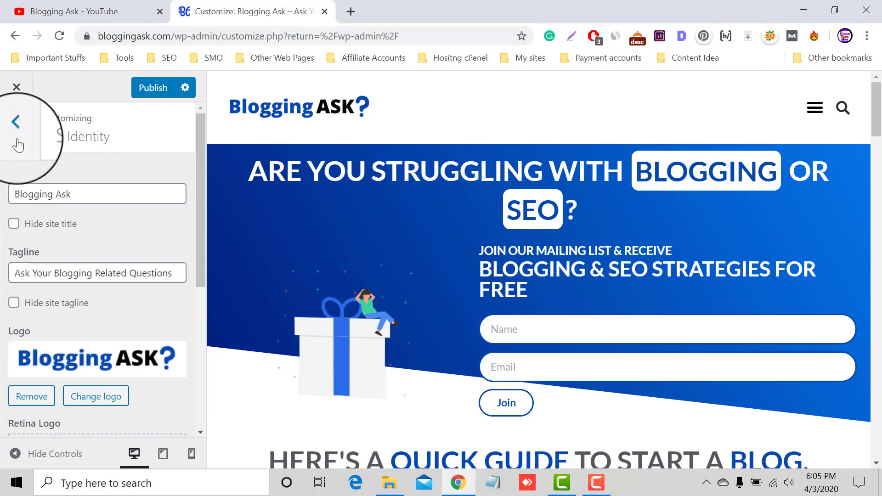
{"action": "left_click", "coordinate": [19, 145]}
Examine the Container settings in the Layout section, including container width, content layout and padding.
{"action": "left_click", "coordinate": [69, 271]}
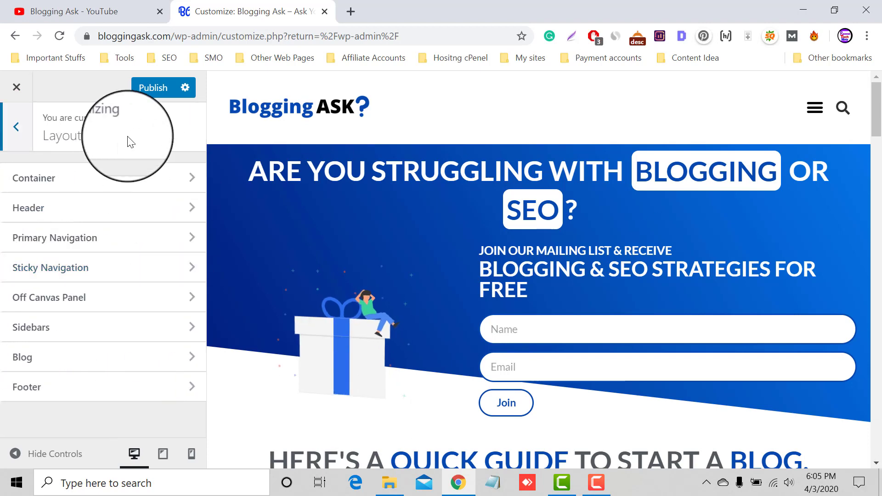
{"action": "left_click", "coordinate": [59, 182]}
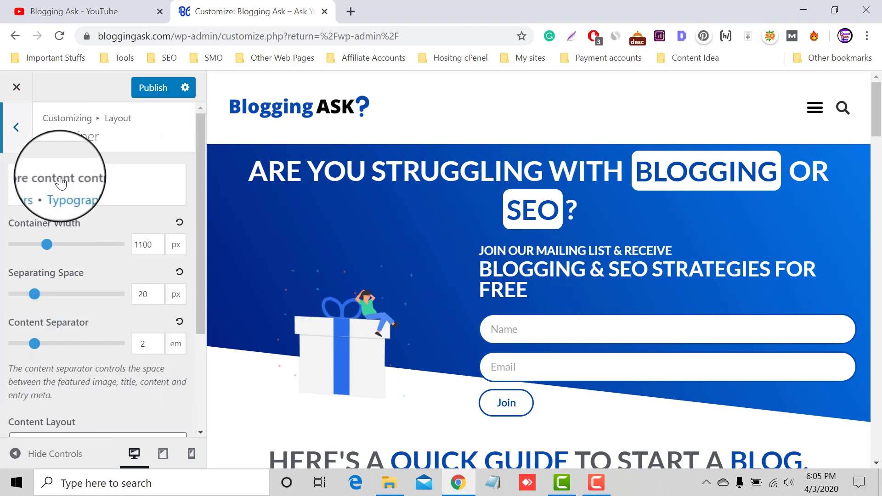
{"action": "left_click", "coordinate": [21, 128]}
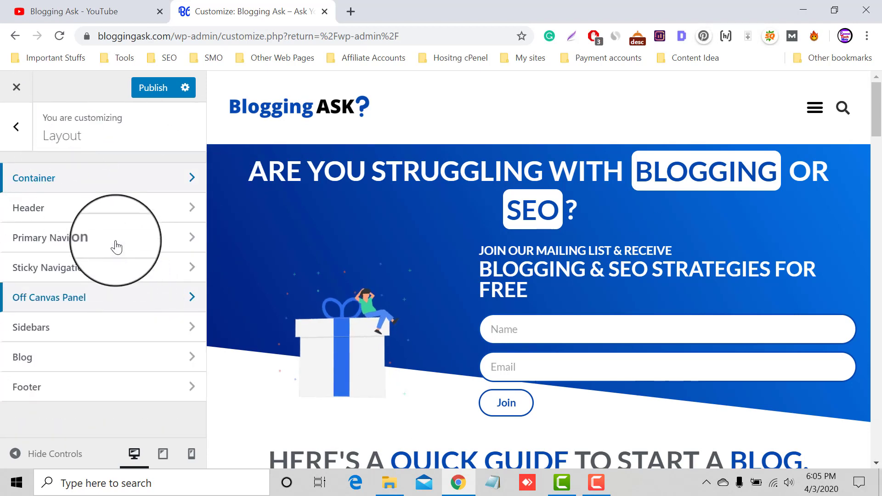
{"action": "left_click", "coordinate": [91, 182]}
{"action": "scroll", "coordinate": [135, 322], "scroll_direction": "down", "scroll_amount": 3}
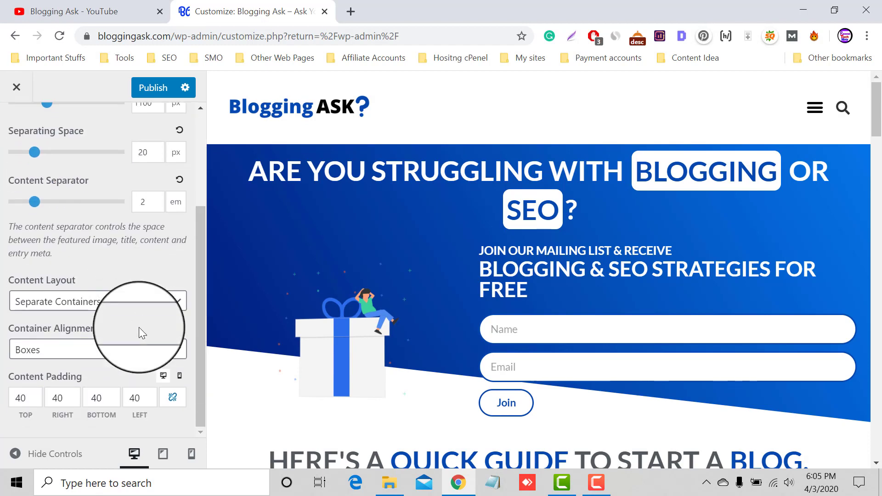
{"action": "scroll", "coordinate": [139, 327], "scroll_direction": "up", "scroll_amount": 5}
{"action": "left_click", "coordinate": [16, 125]}
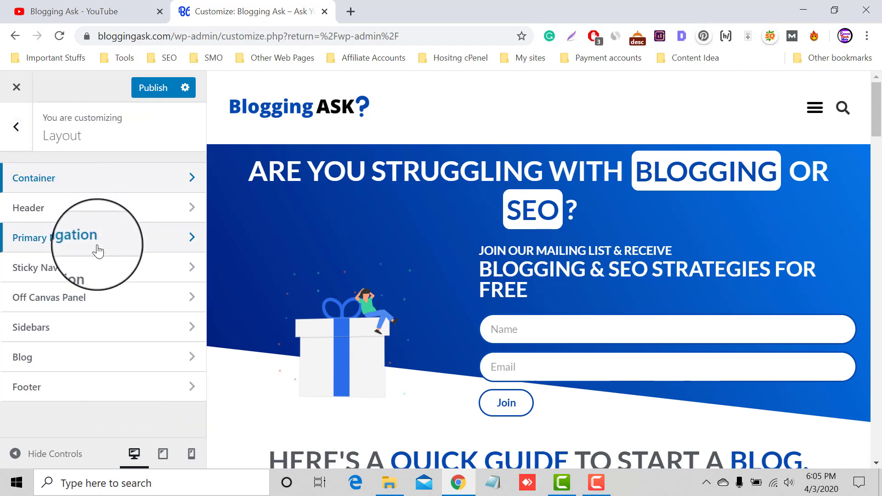
Examine the Header layout settings, try the menu in the preview, and view the Mobile Header choices.
{"action": "left_click", "coordinate": [89, 209]}
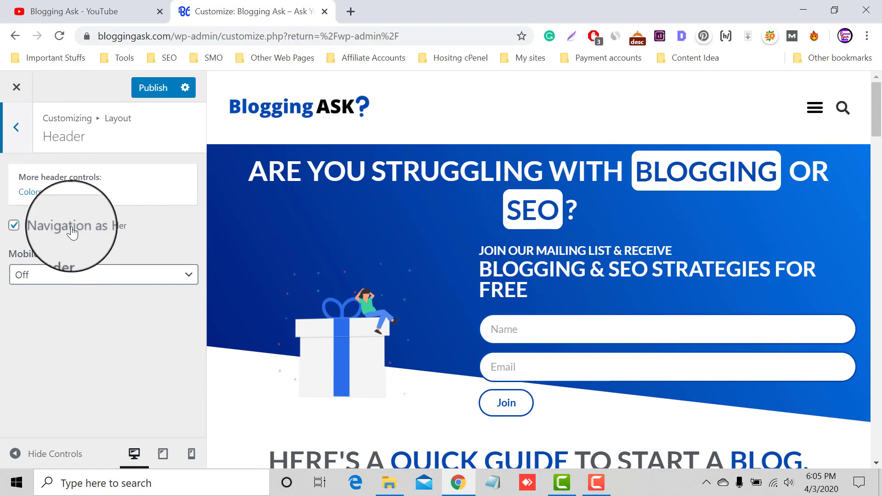
{"action": "left_click", "coordinate": [813, 110]}
{"action": "left_click", "coordinate": [812, 110]}
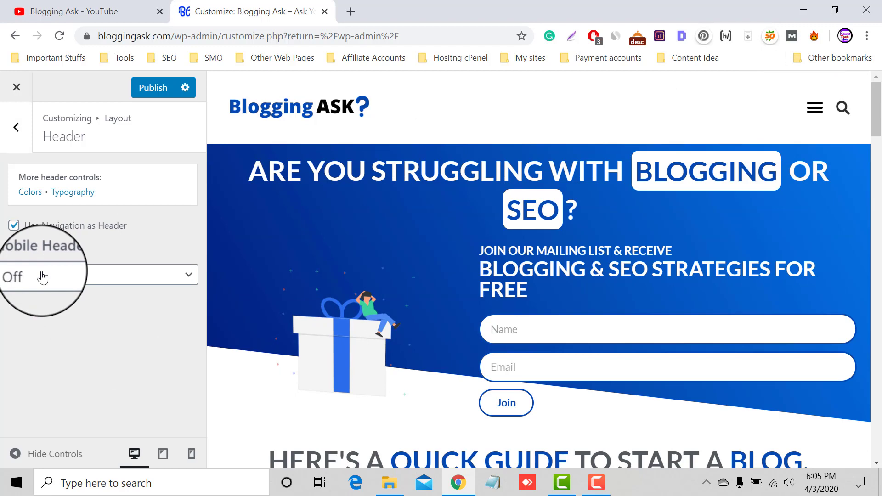
{"action": "left_click", "coordinate": [92, 278]}
{"action": "left_click", "coordinate": [85, 273]}
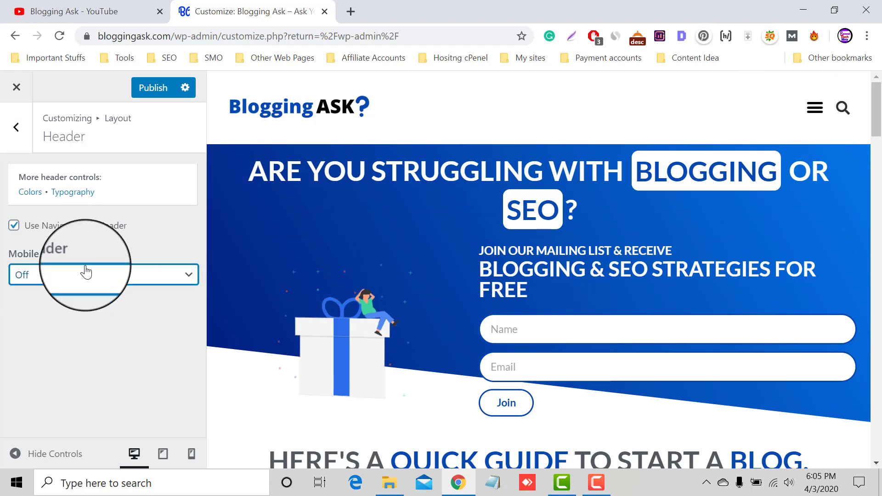
{"action": "left_click", "coordinate": [26, 152]}
Examine the Primary Navigation layout settings, from the mobile menu label to menu item sizes, and try the menu in the preview.
{"action": "left_click", "coordinate": [70, 250]}
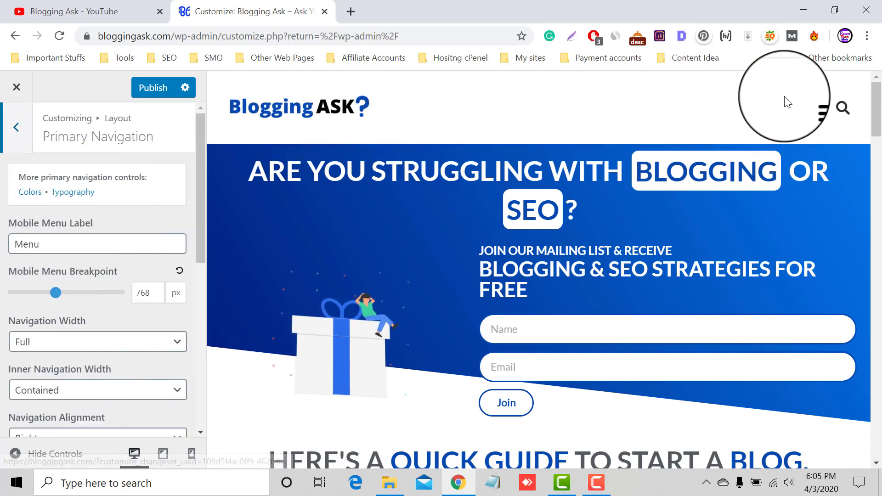
{"action": "left_click", "coordinate": [813, 109]}
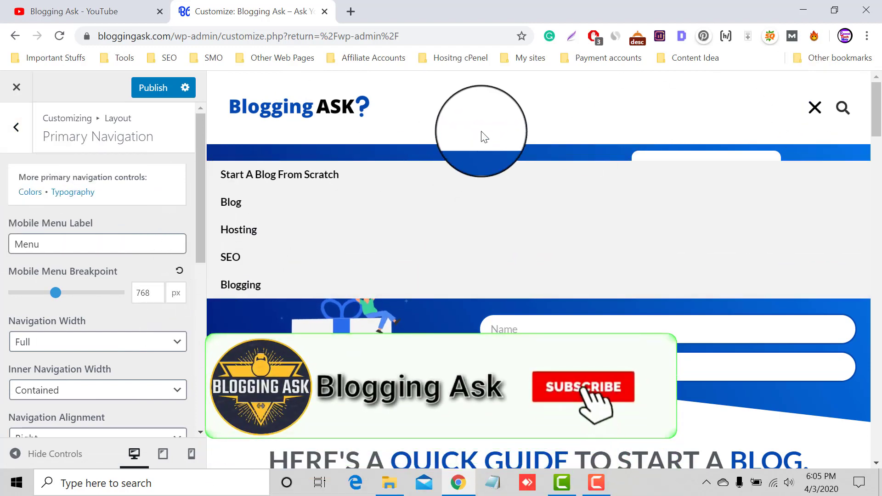
{"action": "left_click", "coordinate": [814, 109]}
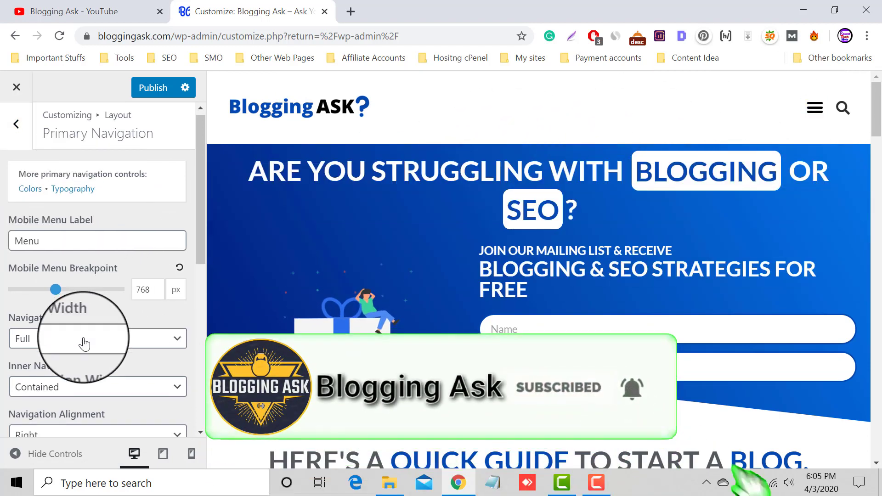
{"action": "scroll", "coordinate": [84, 344], "scroll_direction": "down", "scroll_amount": 3}
{"action": "scroll", "coordinate": [118, 314], "scroll_direction": "down", "scroll_amount": 3}
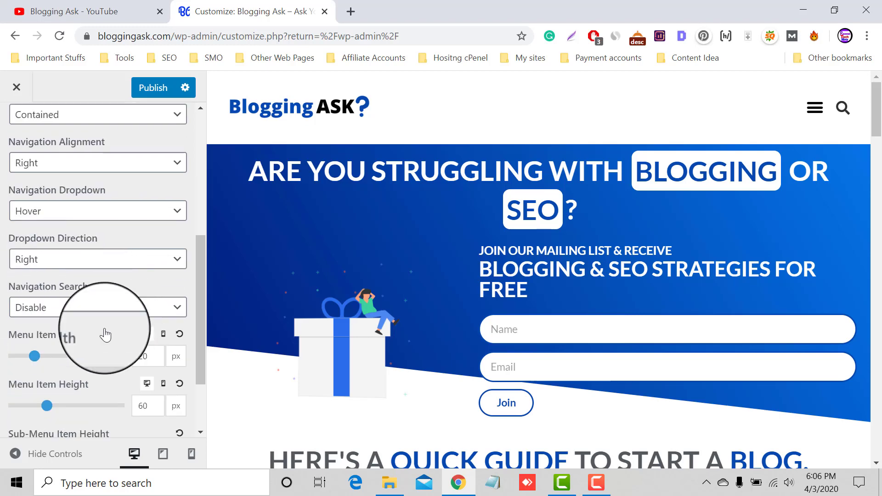
{"action": "scroll", "coordinate": [130, 340], "scroll_direction": "up", "scroll_amount": 5}
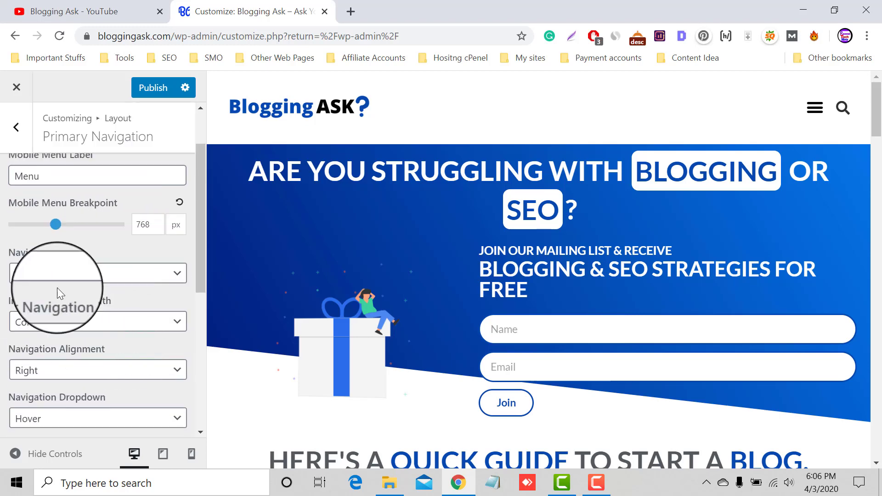
{"action": "scroll", "coordinate": [69, 345], "scroll_direction": "down", "scroll_amount": 3}
{"action": "scroll", "coordinate": [76, 386], "scroll_direction": "down", "scroll_amount": 2}
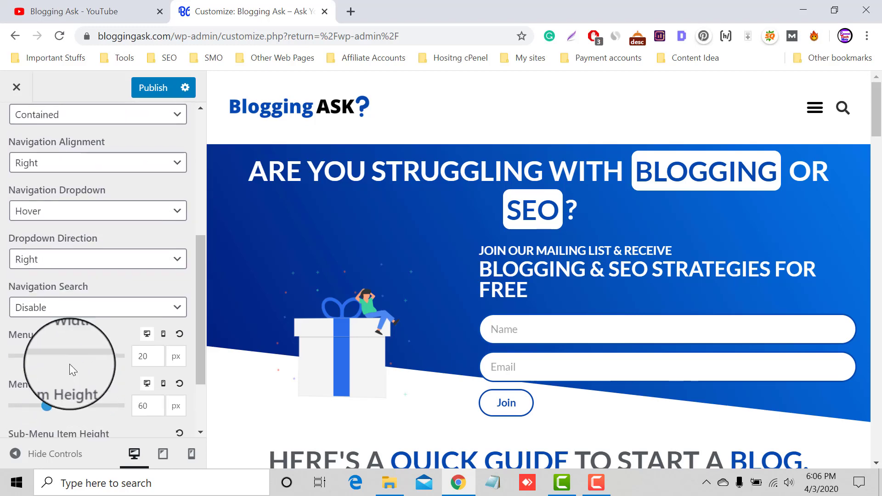
Examine the Navigation Search choices and the menu and sub-menu size settings in Primary Navigation, and return to the Layout sections.
{"action": "left_click", "coordinate": [44, 311]}
{"action": "left_click", "coordinate": [43, 311]}
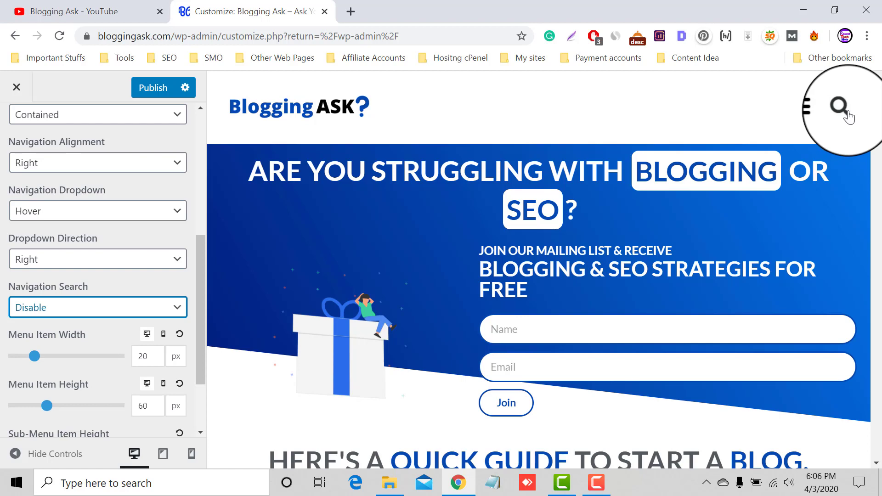
{"action": "scroll", "coordinate": [4, 345], "scroll_direction": "down", "scroll_amount": 2}
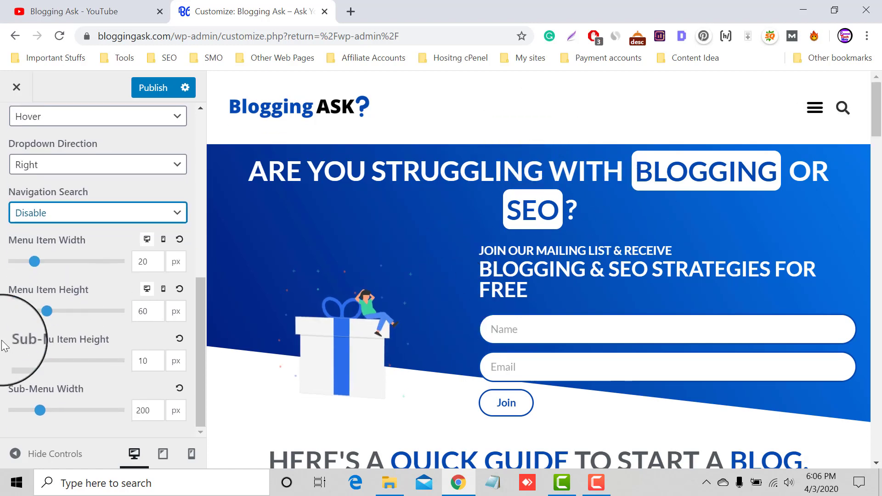
{"action": "scroll", "coordinate": [112, 229], "scroll_direction": "up", "scroll_amount": 8}
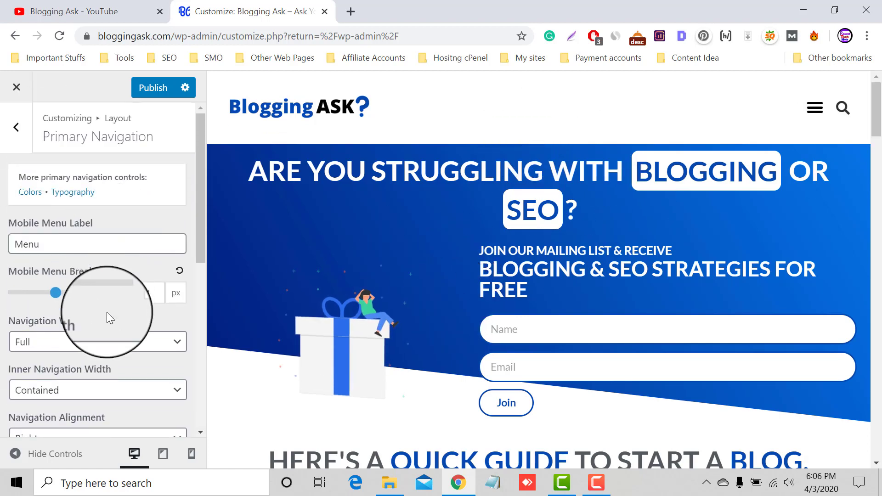
{"action": "left_click", "coordinate": [10, 126]}
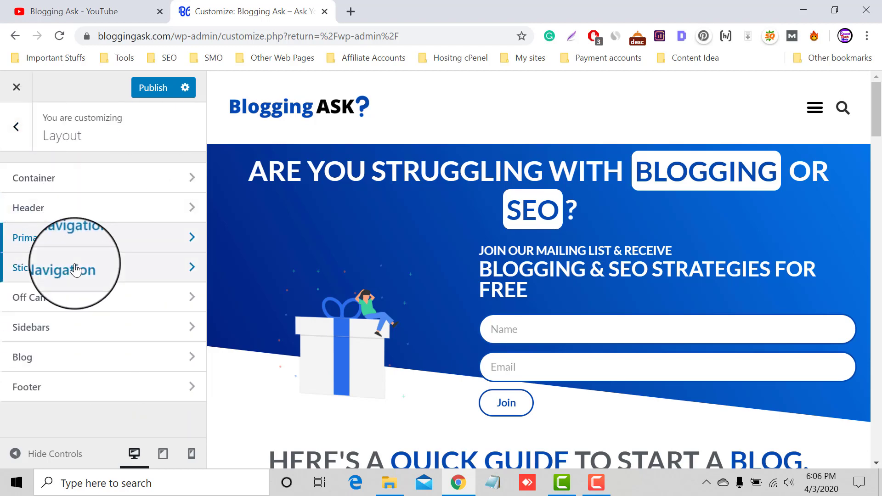
Examine the Sidebars layout settings, including the sidebar layouts, desktop and mobile widget padding and sidebar widths.
{"action": "left_click", "coordinate": [103, 327]}
{"action": "scroll", "coordinate": [147, 289], "scroll_direction": "down", "scroll_amount": 2}
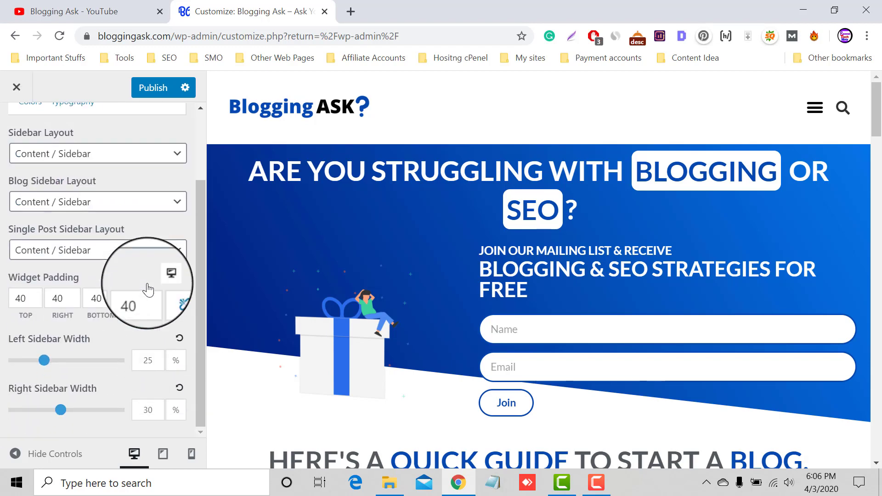
{"action": "scroll", "coordinate": [147, 289], "scroll_direction": "up", "scroll_amount": 2}
{"action": "scroll", "coordinate": [145, 355], "scroll_direction": "down", "scroll_amount": 2}
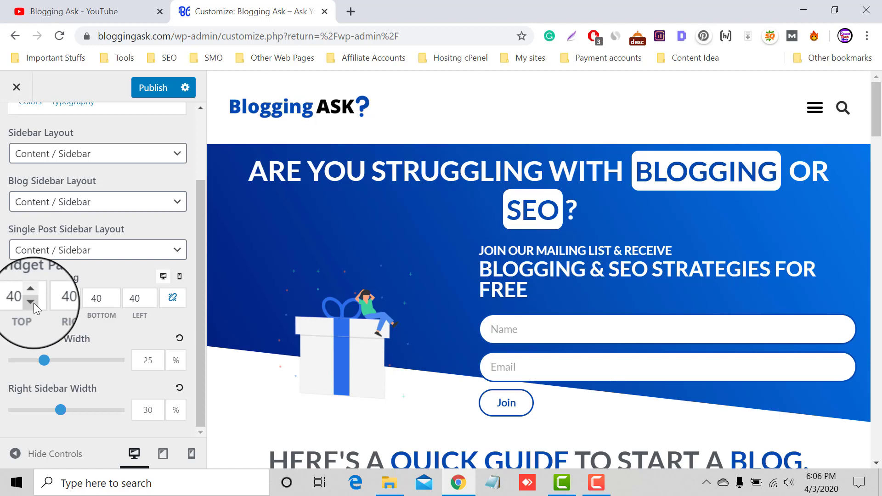
{"action": "left_click", "coordinate": [178, 282]}
{"action": "left_click", "coordinate": [164, 281]}
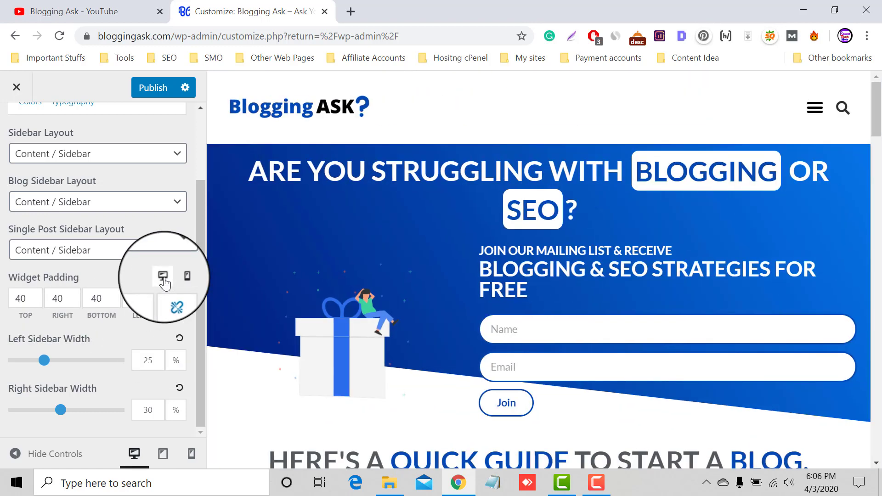
{"action": "scroll", "coordinate": [2, 181], "scroll_direction": "up", "scroll_amount": 2}
{"action": "left_click", "coordinate": [16, 148]}
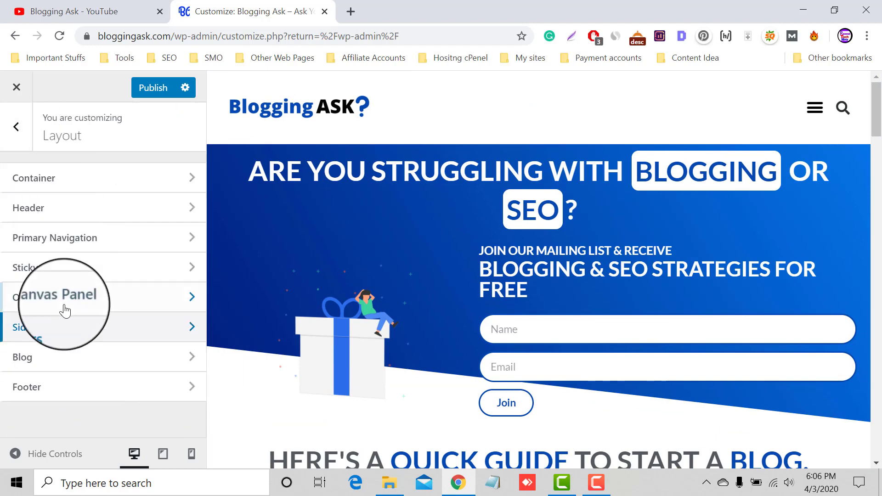
Examine the Blog layout's archive content settings and view the Content type choices.
{"action": "left_click", "coordinate": [65, 363]}
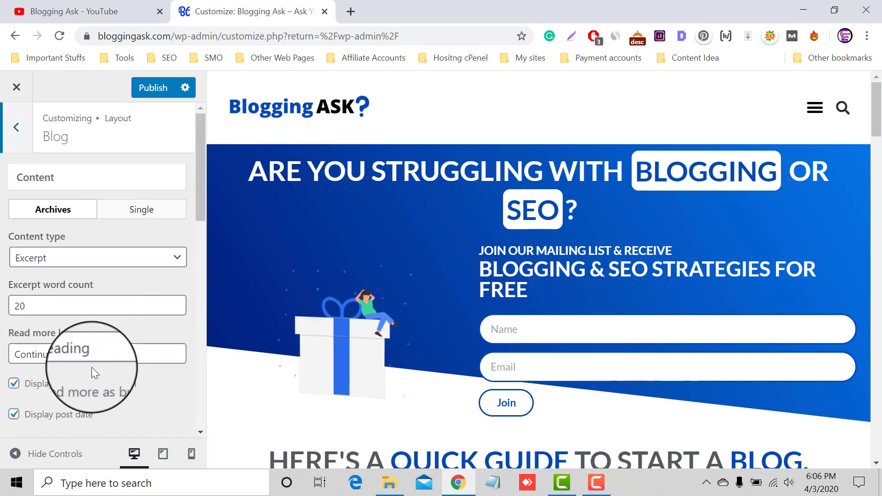
{"action": "scroll", "coordinate": [150, 343], "scroll_direction": "down", "scroll_amount": 3}
{"action": "scroll", "coordinate": [150, 343], "scroll_direction": "up", "scroll_amount": 3}
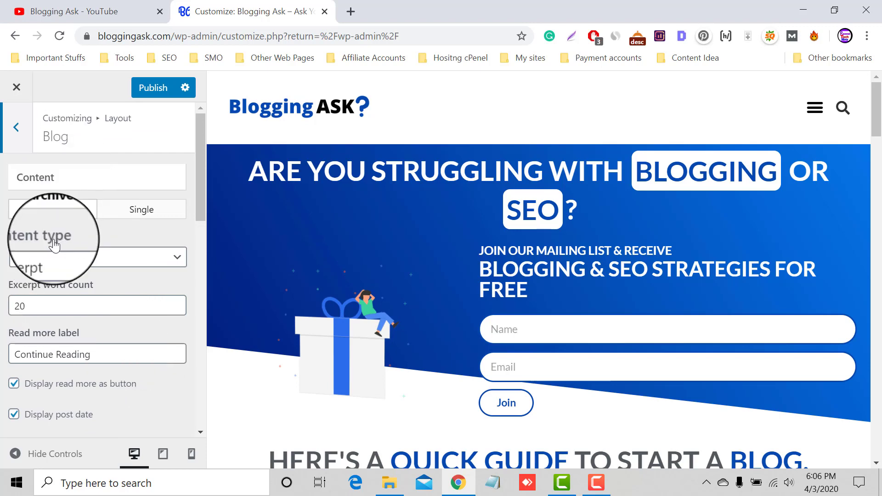
{"action": "left_click", "coordinate": [68, 266]}
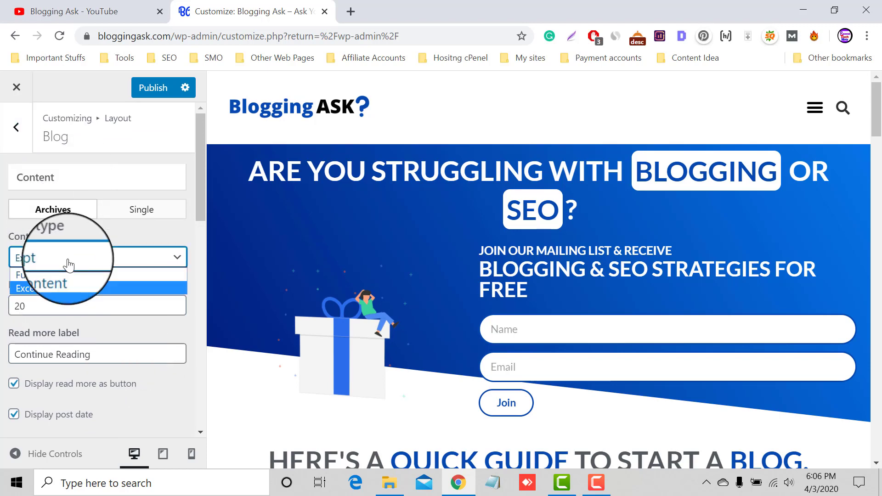
{"action": "left_click", "coordinate": [67, 266]}
{"action": "left_click", "coordinate": [67, 266]}
{"action": "left_click", "coordinate": [66, 267]}
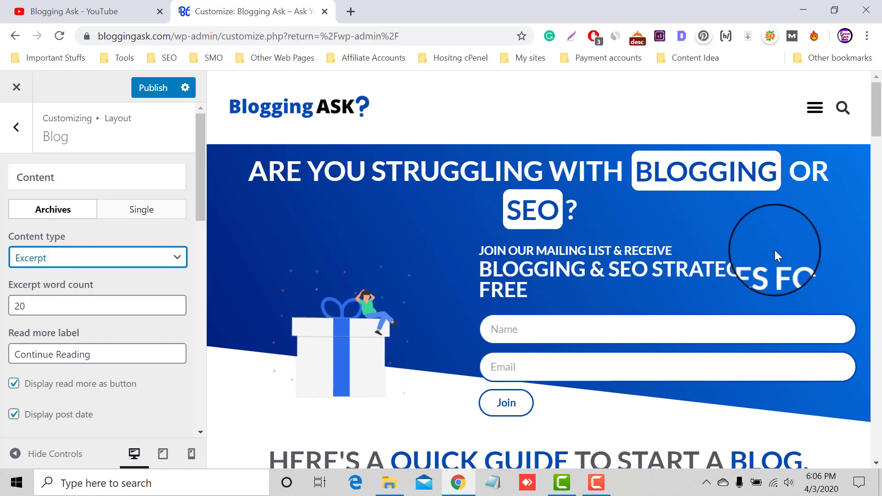
Load the site's Blog page in the preview through its menu and examine the post listing down to the footer.
{"action": "left_click", "coordinate": [811, 115]}
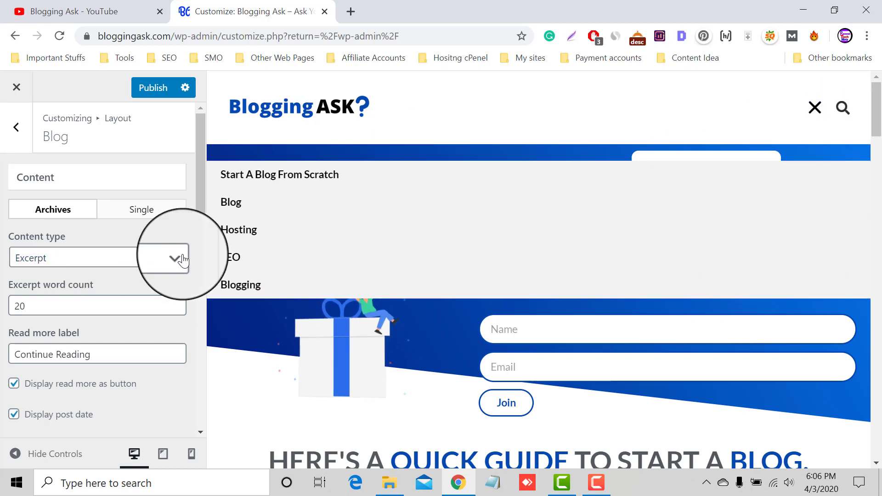
{"action": "left_click", "coordinate": [227, 211]}
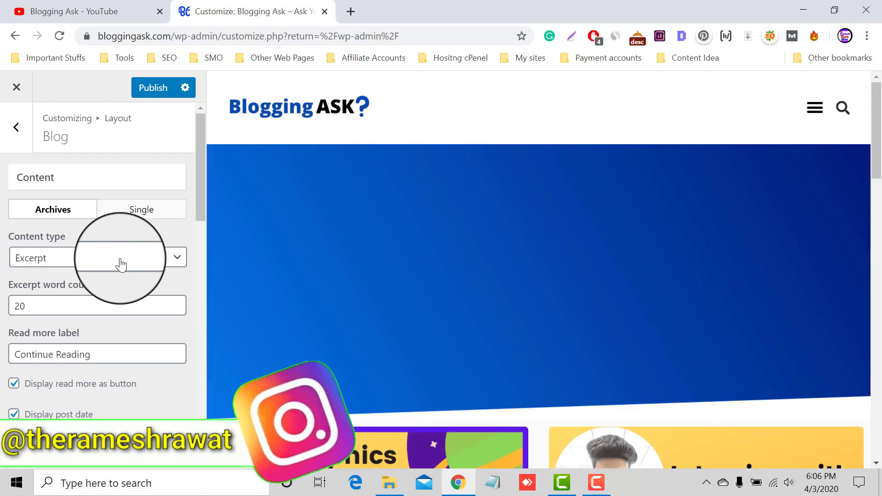
{"action": "scroll", "coordinate": [539, 329], "scroll_direction": "down", "scroll_amount": 3}
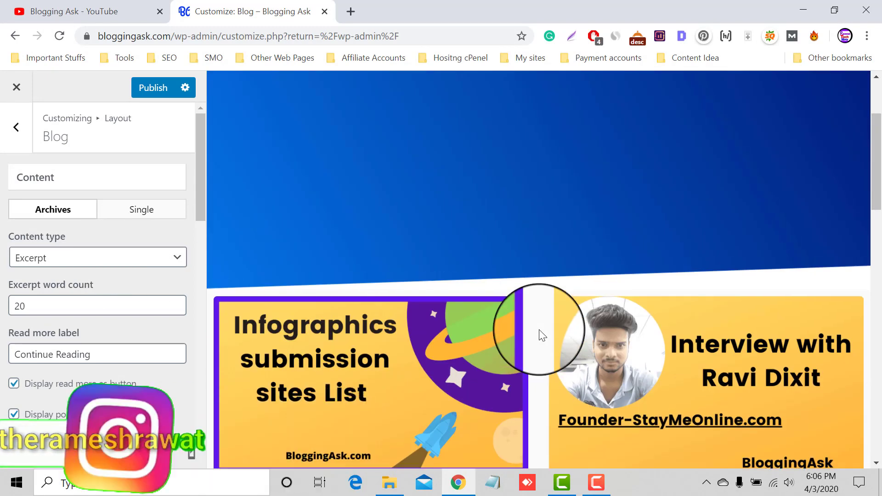
{"action": "scroll", "coordinate": [535, 315], "scroll_direction": "up", "scroll_amount": 3}
{"action": "scroll", "coordinate": [585, 305], "scroll_direction": "down", "scroll_amount": 5}
{"action": "scroll", "coordinate": [524, 297], "scroll_direction": "up", "scroll_amount": 5}
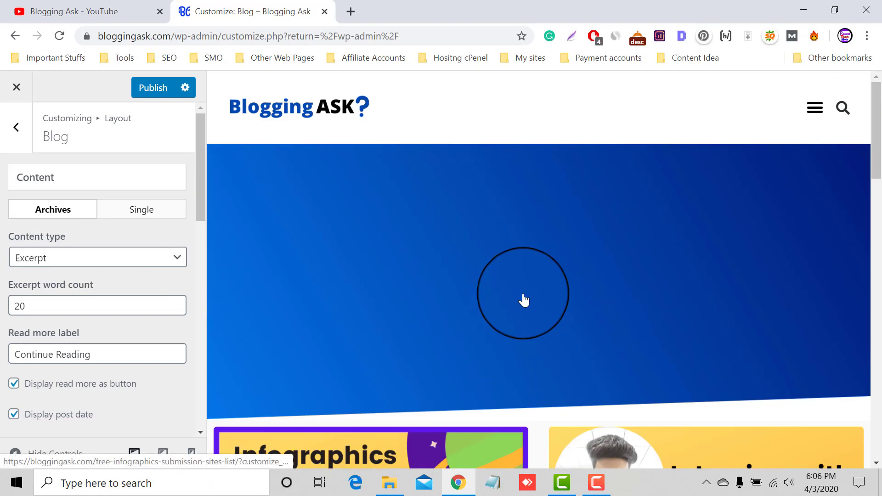
{"action": "scroll", "coordinate": [674, 298], "scroll_direction": "down", "scroll_amount": 8}
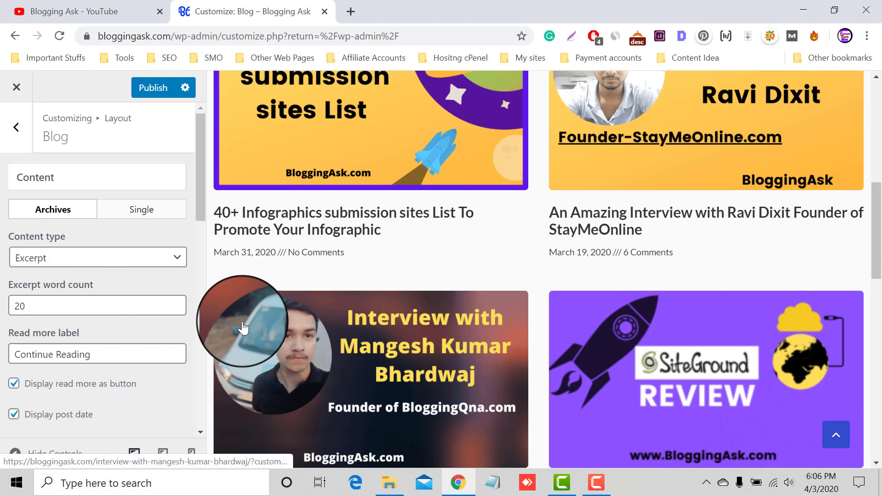
{"action": "scroll", "coordinate": [354, 276], "scroll_direction": "up", "scroll_amount": 9}
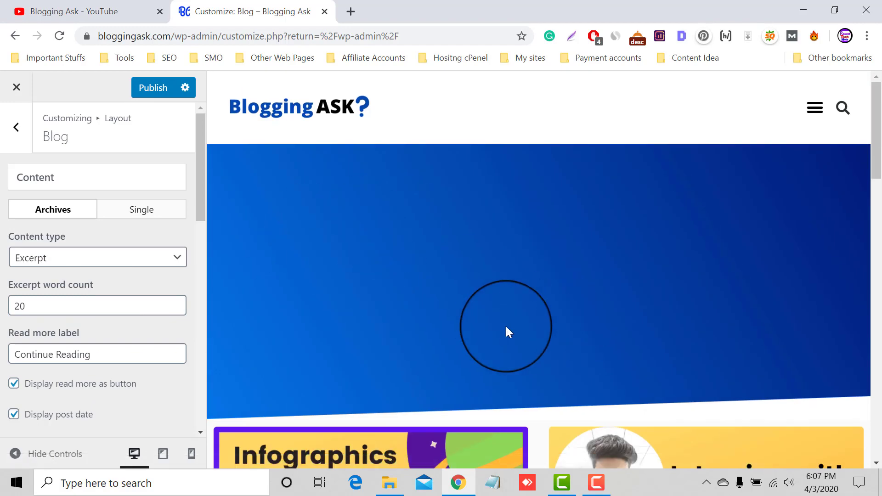
{"action": "scroll", "coordinate": [506, 326], "scroll_direction": "down", "scroll_amount": 5}
{"action": "scroll", "coordinate": [524, 339], "scroll_direction": "down", "scroll_amount": 2}
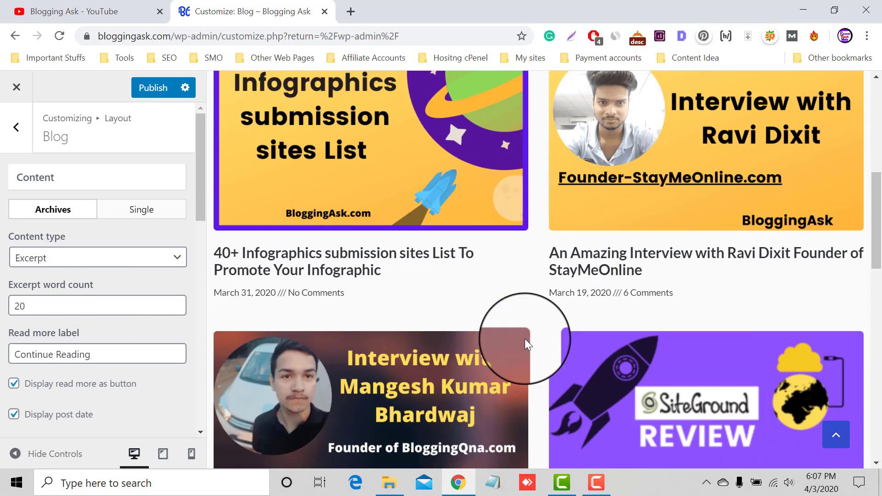
{"action": "scroll", "coordinate": [524, 339], "scroll_direction": "down", "scroll_amount": 15}
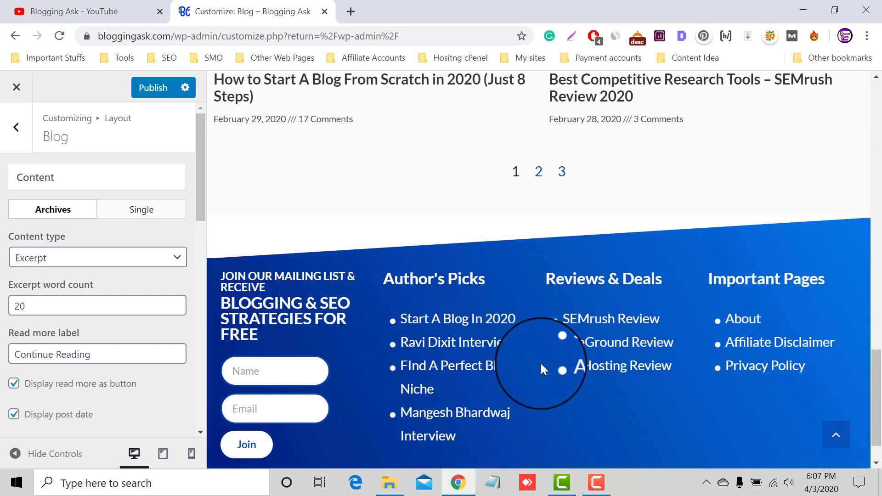
In a new browser tab, search for guideblogging and open the GuideBlogging site's blog page.
{"action": "left_click", "coordinate": [350, 12]}
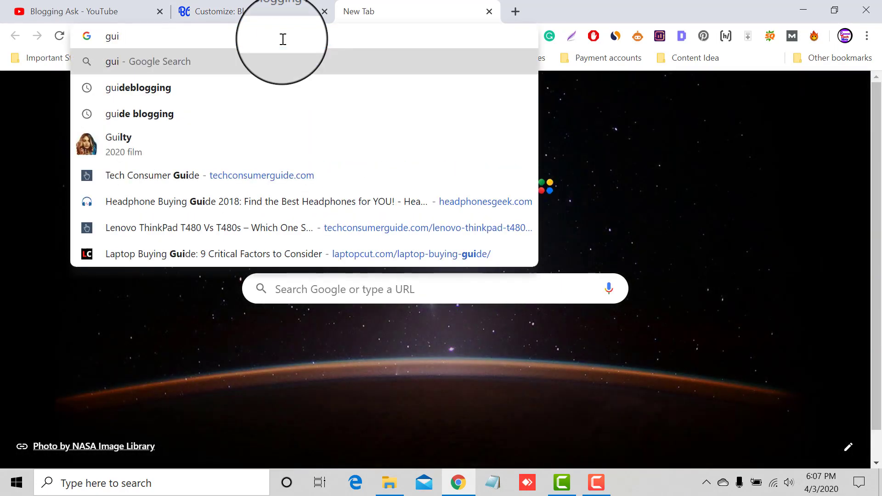
{"action": "type", "text": "g"}
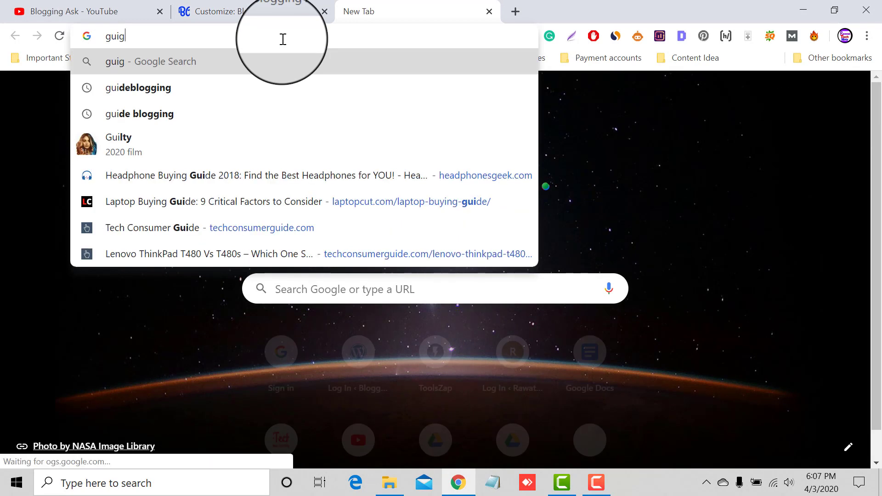
{"action": "key", "text": "BackSpace"}
{"action": "key", "text": "BackSpace"}
{"action": "key", "text": "BackSpace"}
{"action": "key", "text": "BackSpace"}
{"action": "type", "text": "guideblogg"}
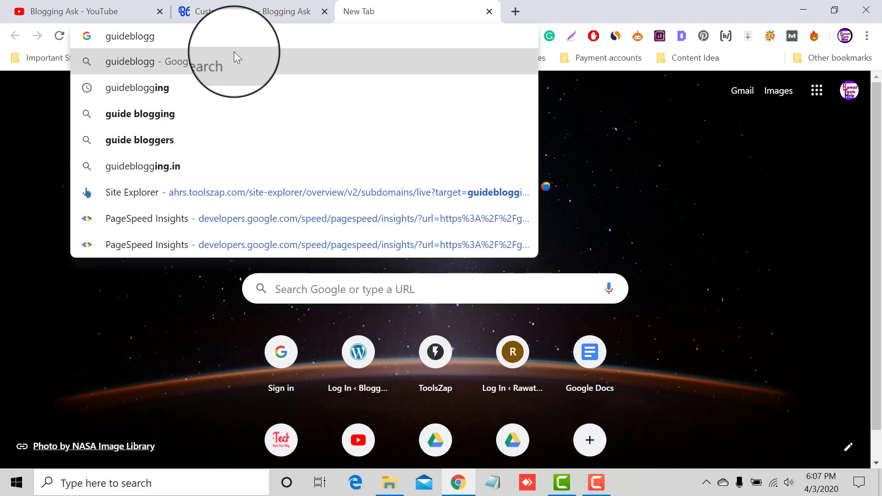
{"action": "left_click", "coordinate": [216, 105]}
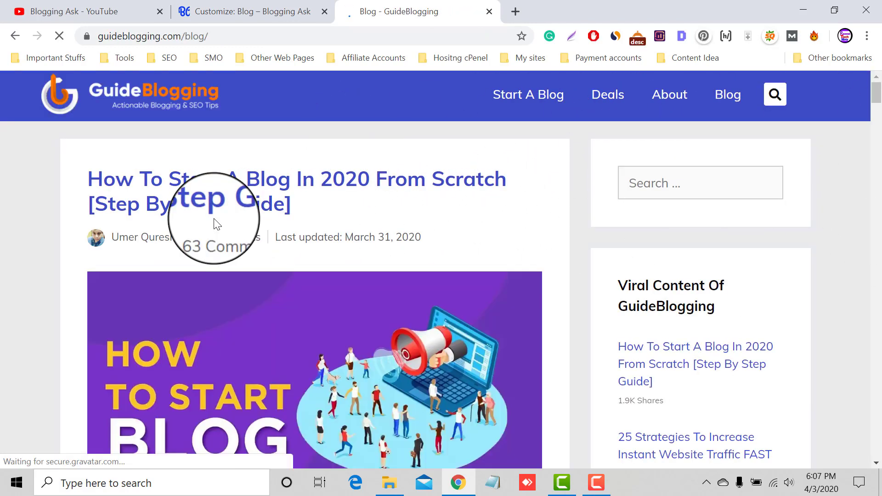
Examine the first post on the GuideBlogging blog page and highlight its excerpt above the Continue Reading button.
{"action": "scroll", "coordinate": [343, 271], "scroll_direction": "down", "scroll_amount": 7}
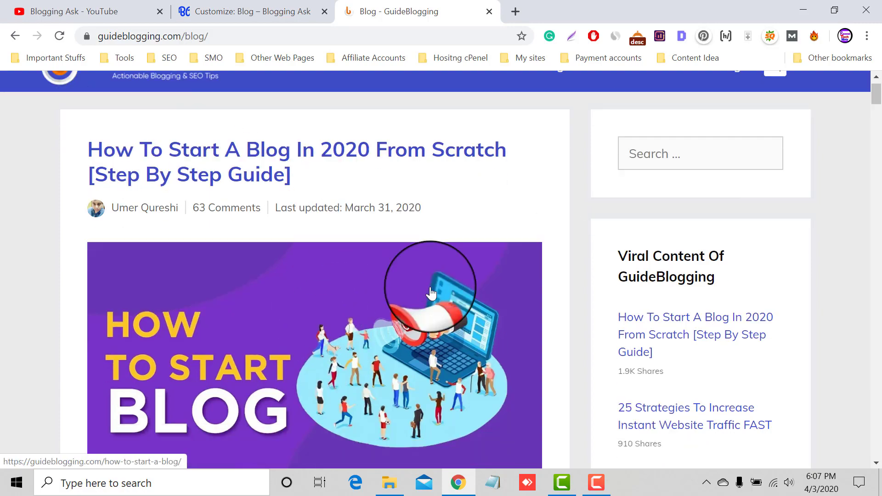
{"action": "scroll", "coordinate": [331, 244], "scroll_direction": "up", "scroll_amount": 7}
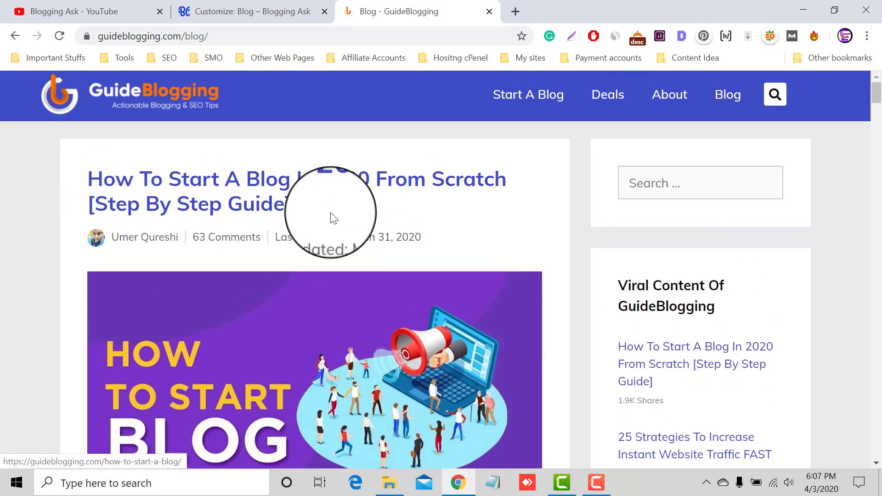
{"action": "scroll", "coordinate": [331, 216], "scroll_direction": "down", "scroll_amount": 6}
{"action": "left_click_drag", "start_coordinate": [81, 292], "coordinate": [469, 321]}
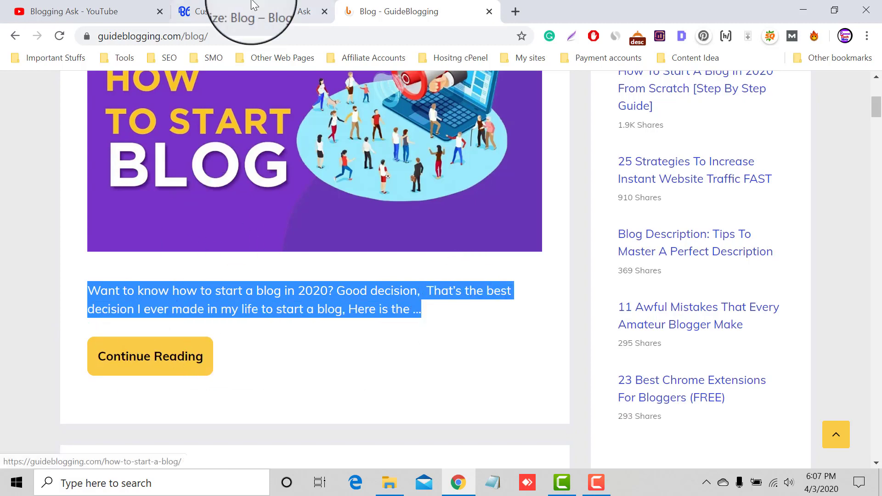
Switch back to the customizer and review the Read more label and the post display options for archives.
{"action": "left_click", "coordinate": [236, 11]}
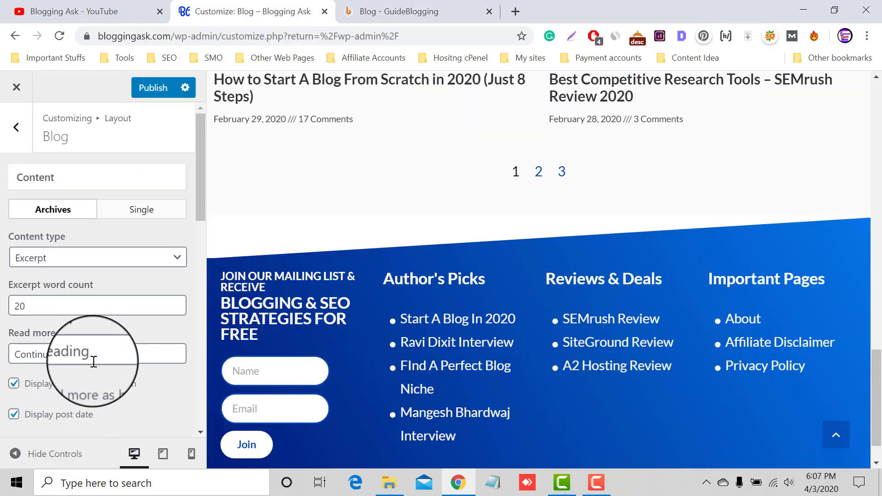
{"action": "left_click_drag", "start_coordinate": [112, 354], "coordinate": [14, 364]}
{"action": "left_click", "coordinate": [164, 357]}
{"action": "double_click", "coordinate": [65, 356]}
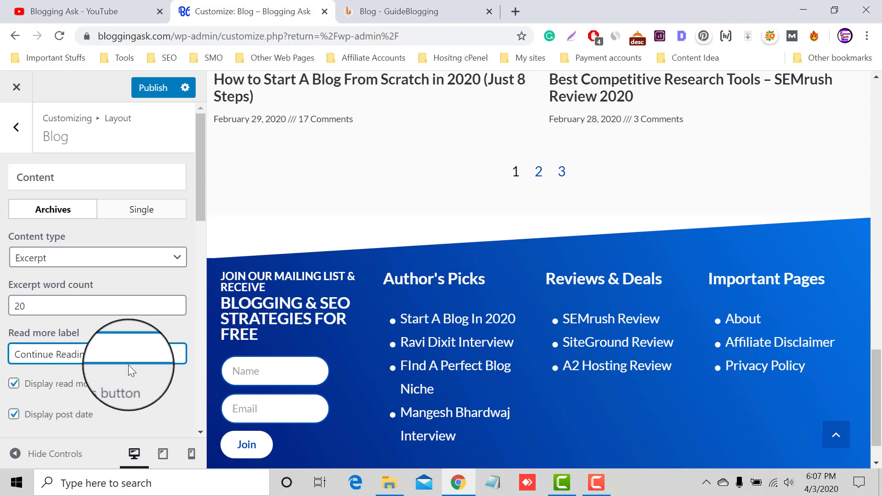
{"action": "scroll", "coordinate": [99, 386], "scroll_direction": "down", "scroll_amount": 3}
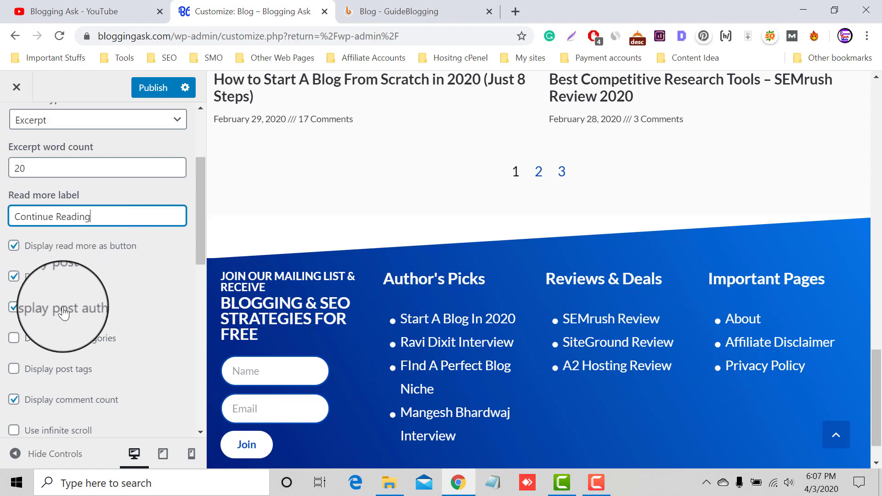
{"action": "scroll", "coordinate": [55, 294], "scroll_direction": "down", "scroll_amount": 3}
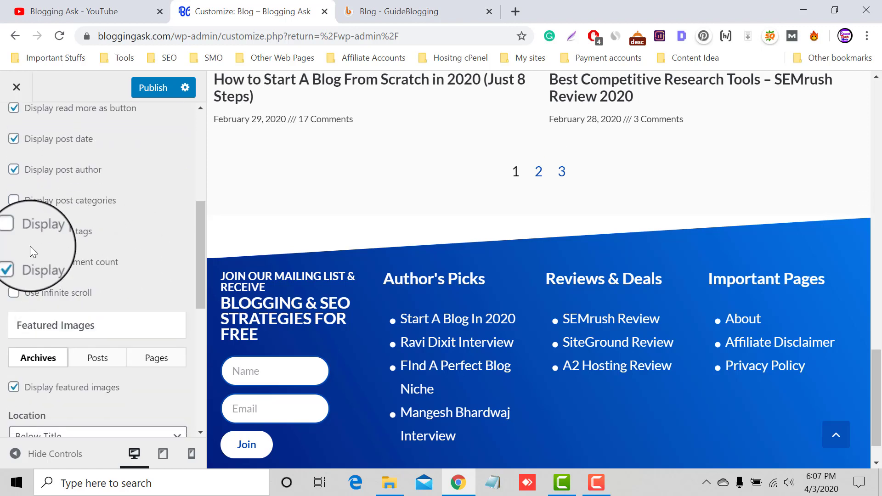
Examine the Featured Images settings for archives, posts and pages, including location, alignment, attachment size, width and height.
{"action": "scroll", "coordinate": [89, 274], "scroll_direction": "down", "scroll_amount": 3}
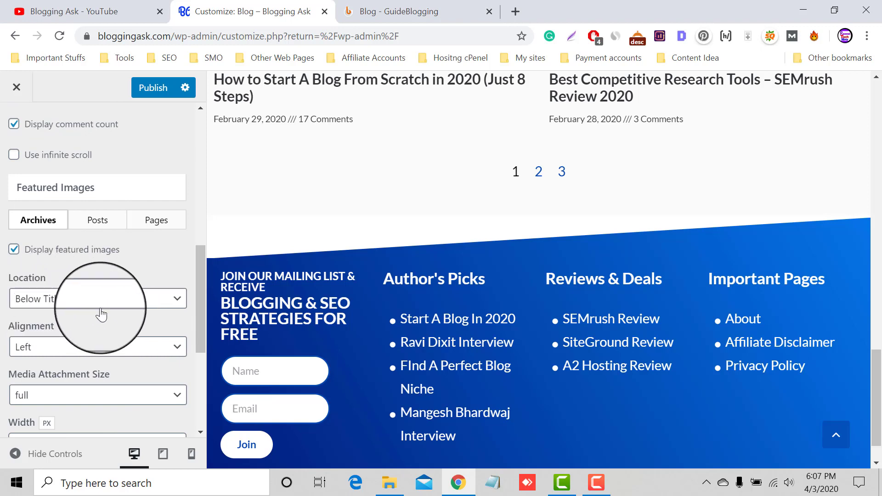
{"action": "scroll", "coordinate": [114, 360], "scroll_direction": "down", "scroll_amount": 3}
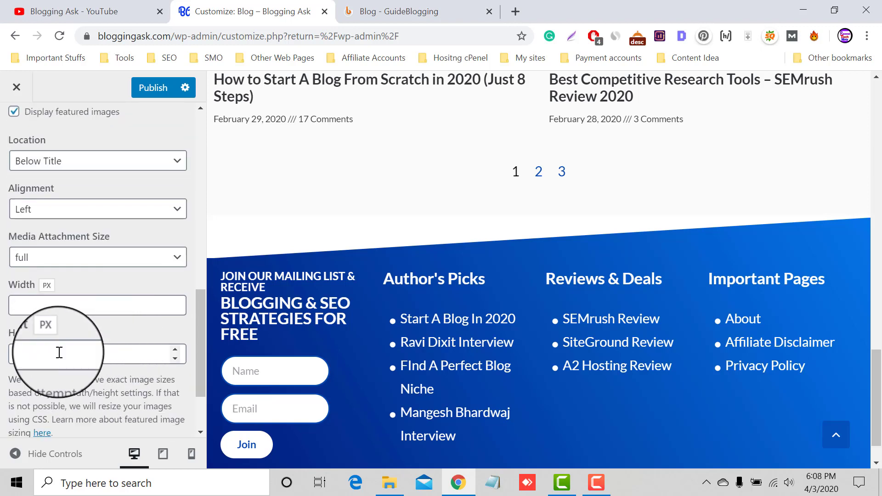
{"action": "scroll", "coordinate": [59, 321], "scroll_direction": "up", "scroll_amount": 3}
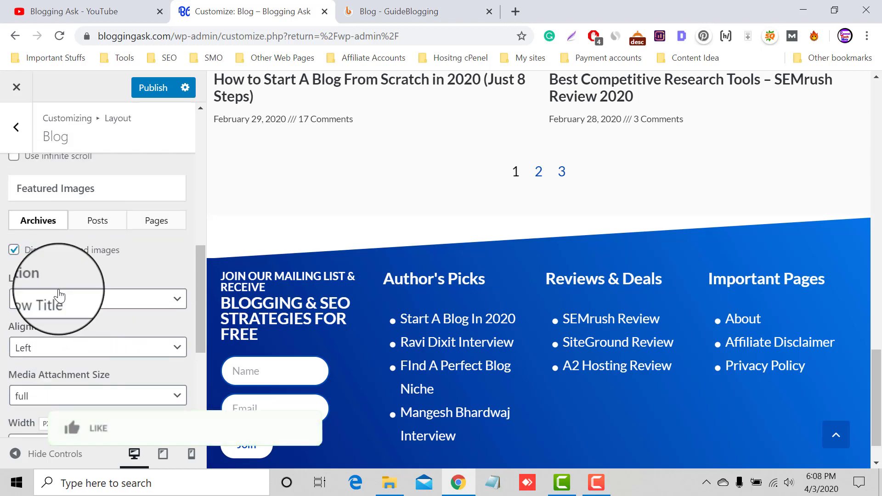
{"action": "left_click", "coordinate": [106, 225]}
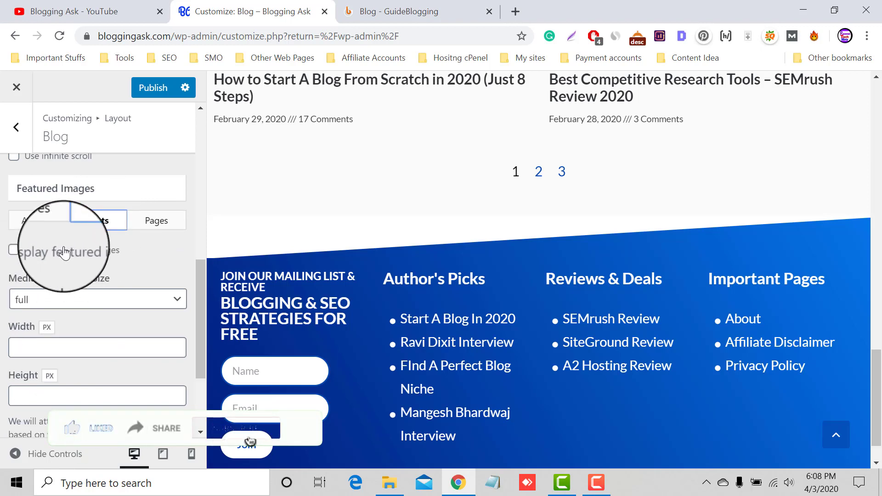
{"action": "scroll", "coordinate": [73, 340], "scroll_direction": "down", "scroll_amount": 2}
{"action": "scroll", "coordinate": [109, 282], "scroll_direction": "up", "scroll_amount": 5}
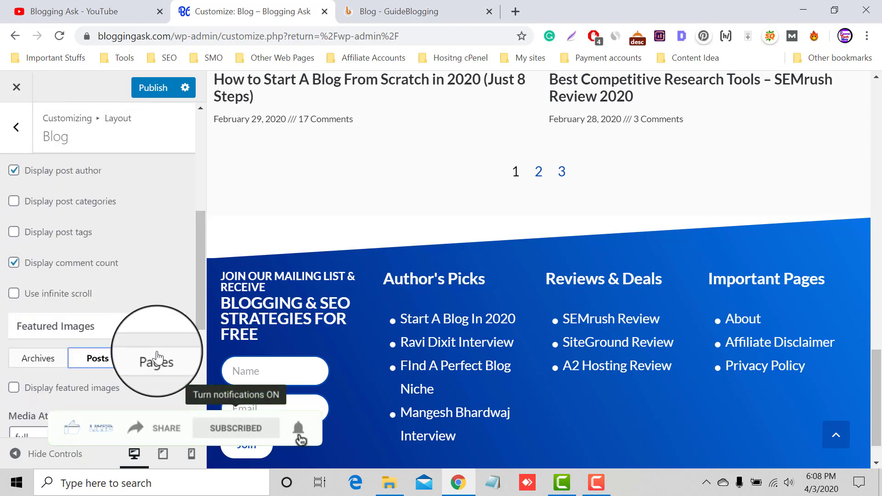
{"action": "scroll", "coordinate": [89, 359], "scroll_direction": "down", "scroll_amount": 7}
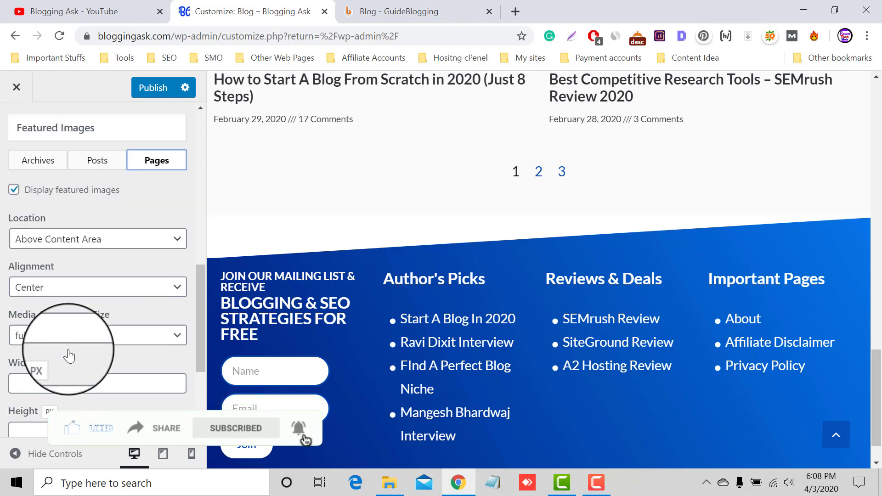